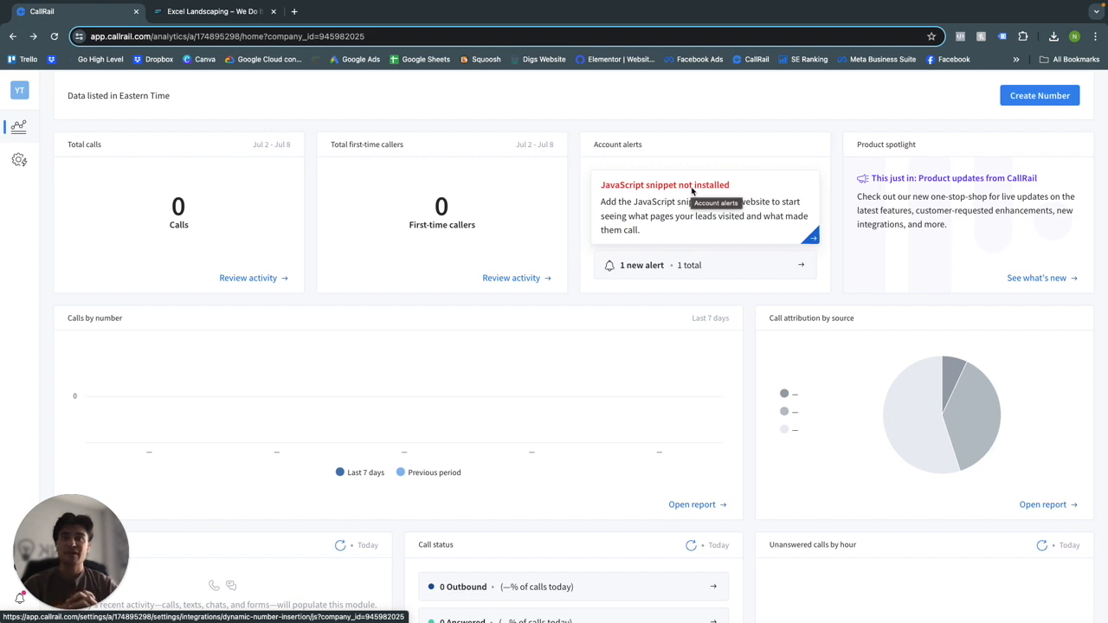
# Step: Start a new tracking number for online use on the website, tracking calls, keywords, and web sessions
pyautogui.scroll(1, 692, 190)
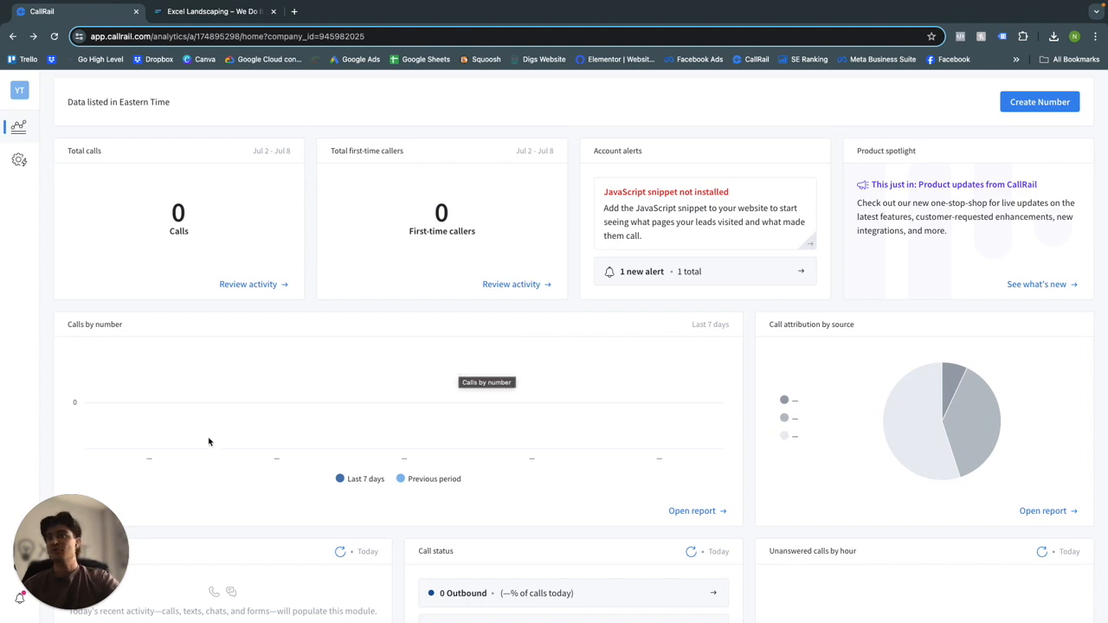
pyautogui.moveTo(81, 540); pyautogui.dragTo(76, 470)
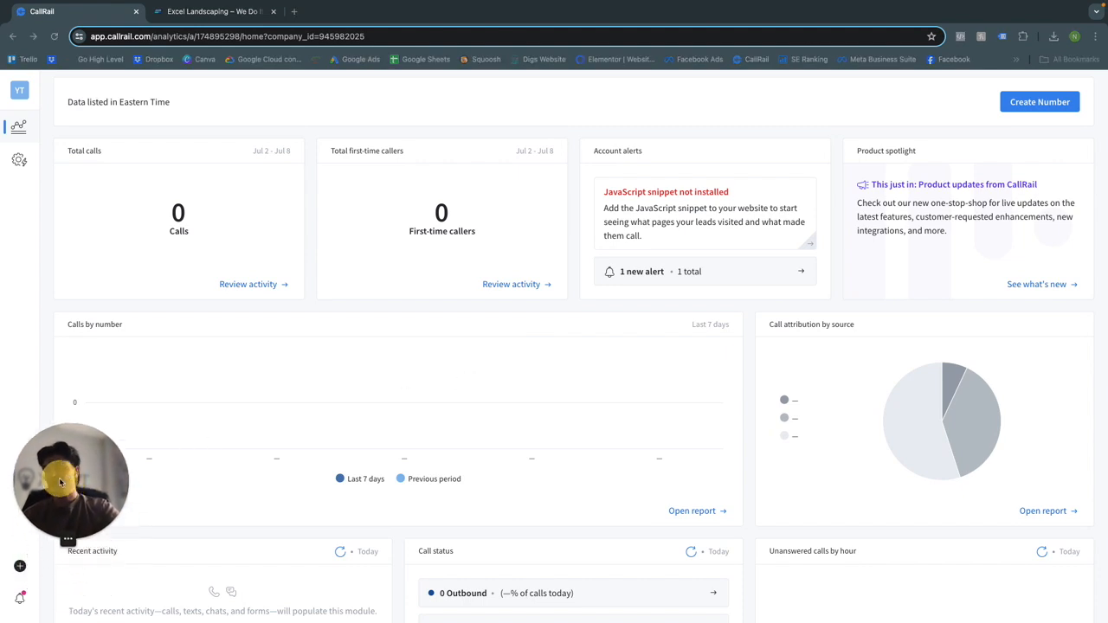
pyautogui.click(20, 567)
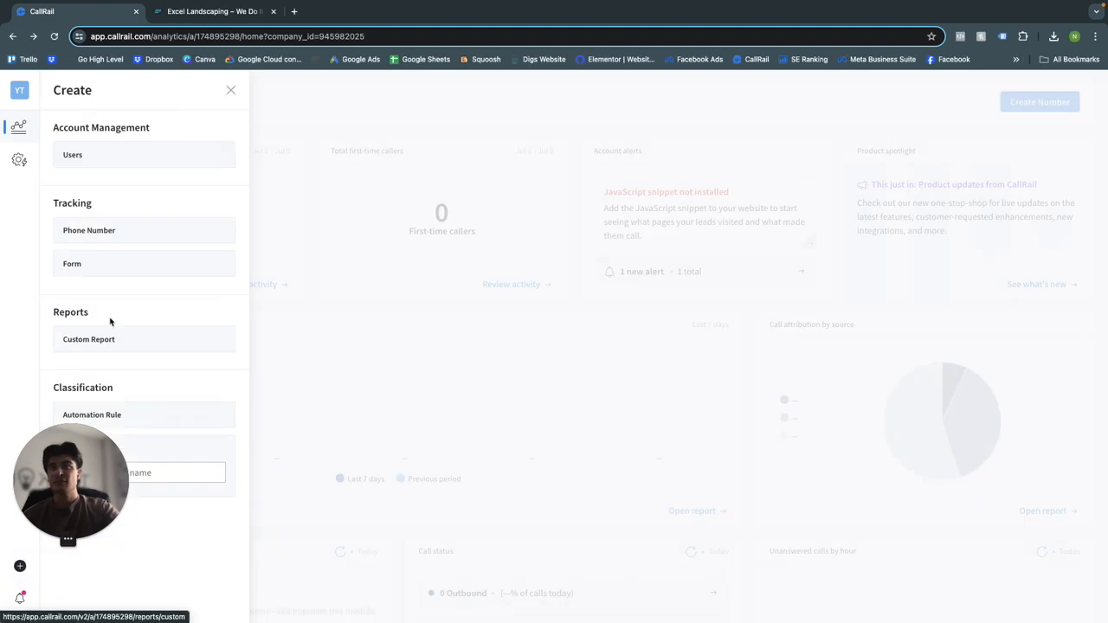
pyautogui.click(86, 232)
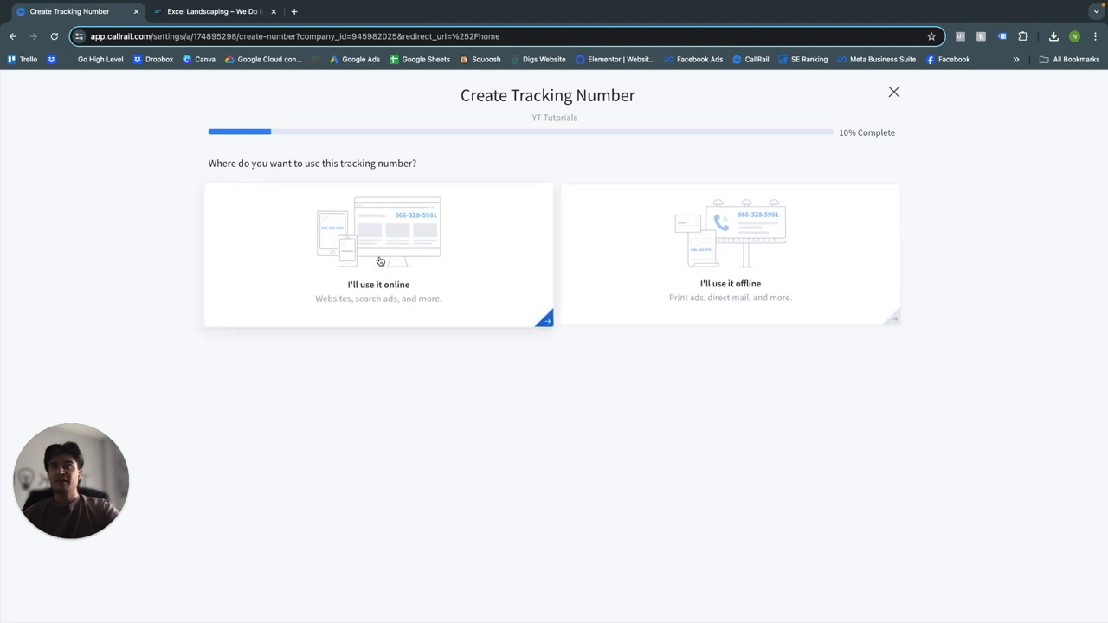
pyautogui.click(360, 260)
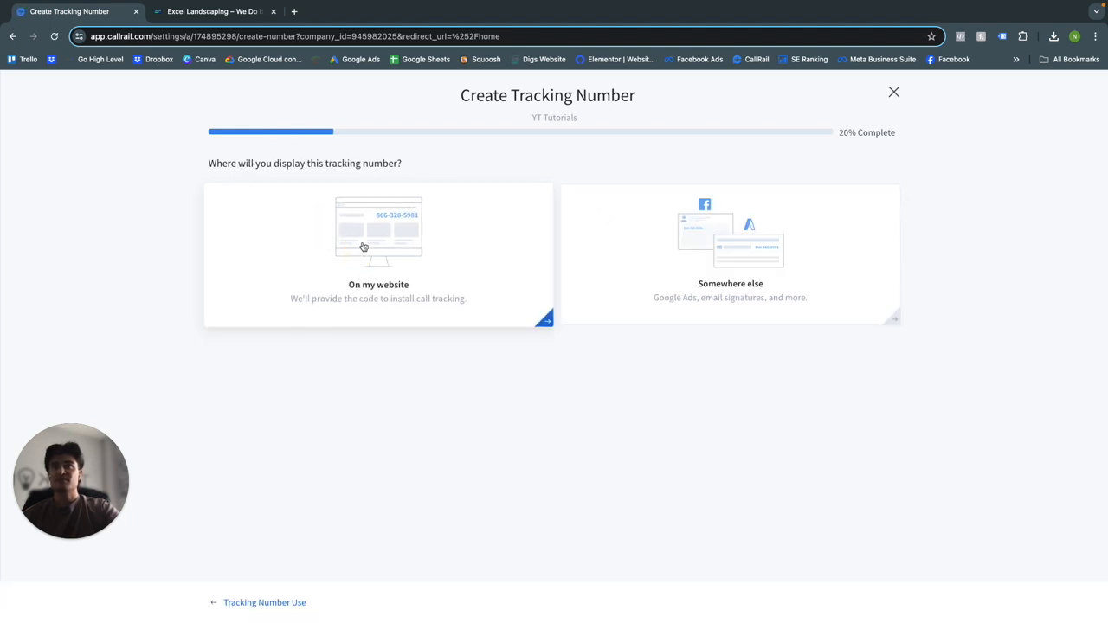
pyautogui.click(364, 248)
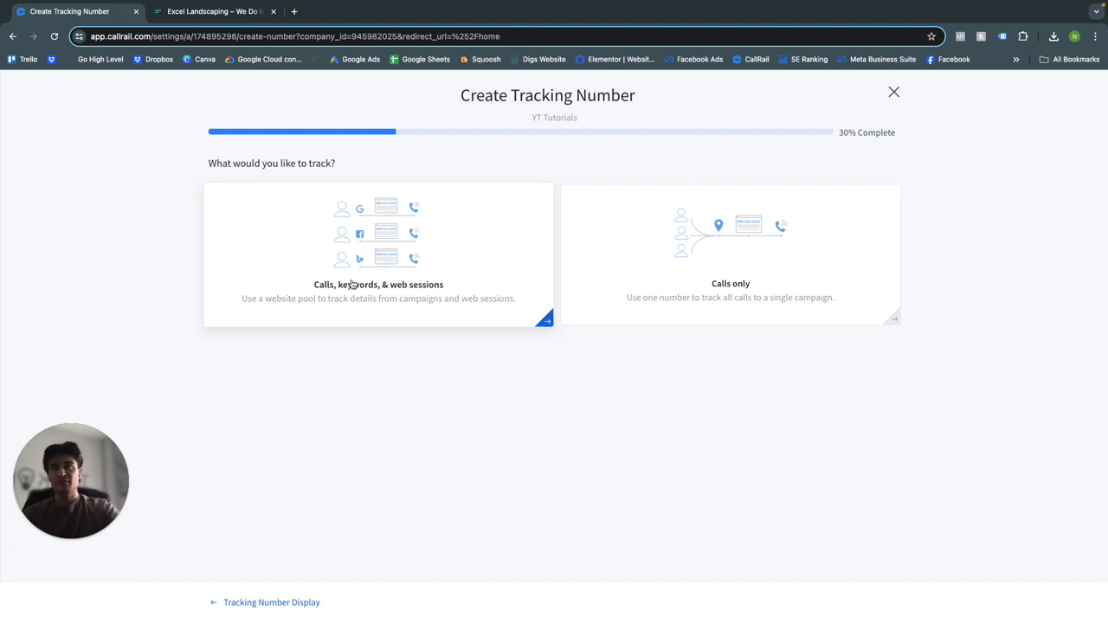
pyautogui.click(353, 251)
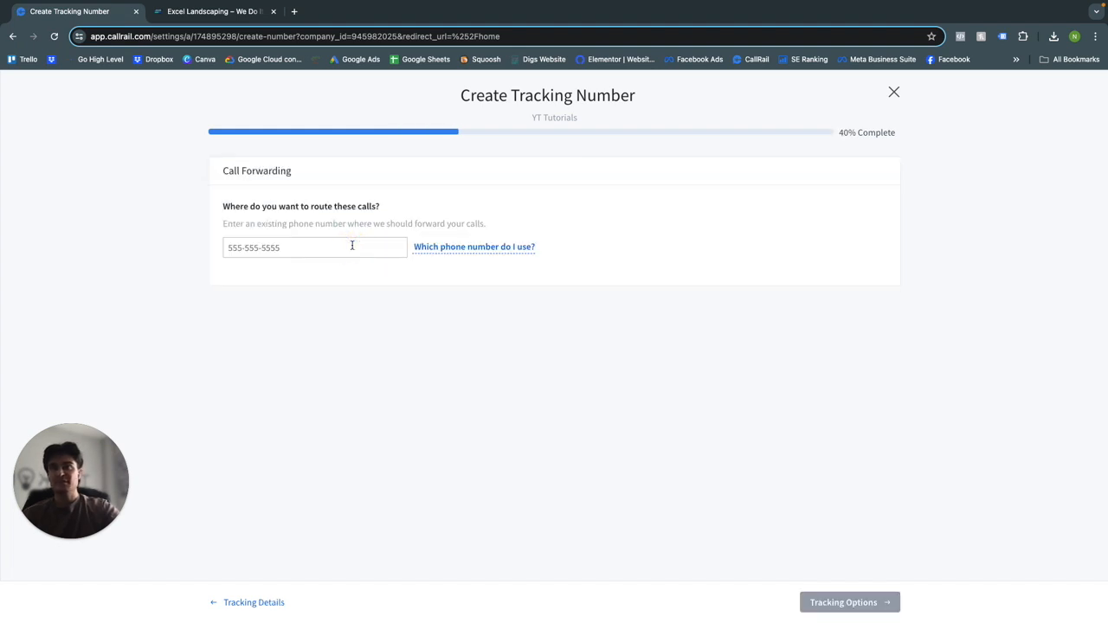
# Step: Enter the phone number that calls are forwarded to, and track only visitors from Google Ads
pyautogui.click(291, 244)
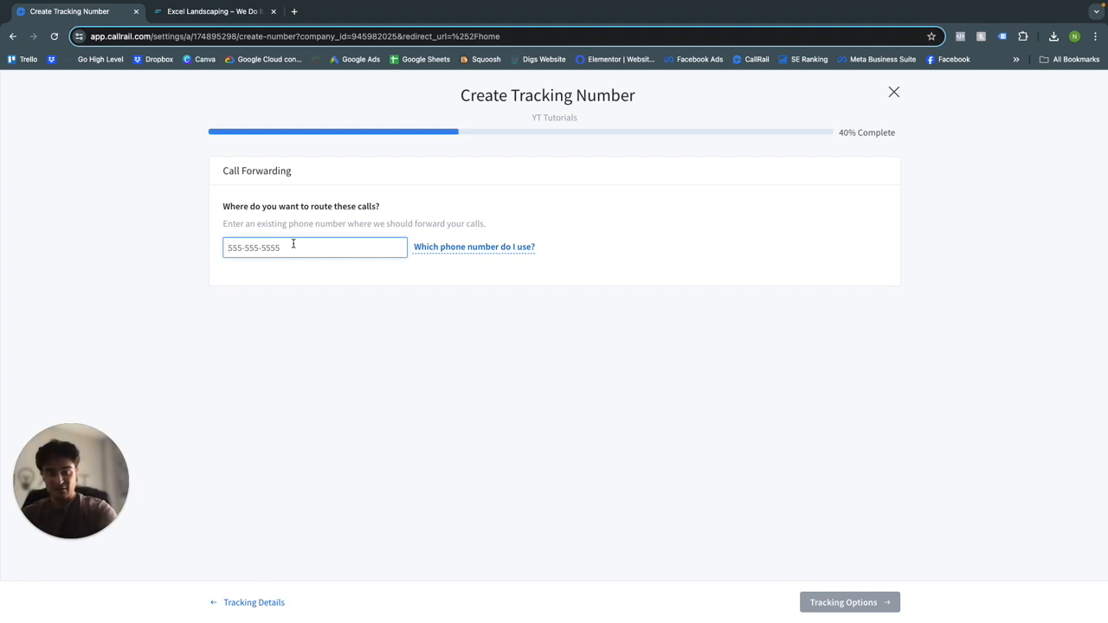
pyautogui.write('888-888-8888')
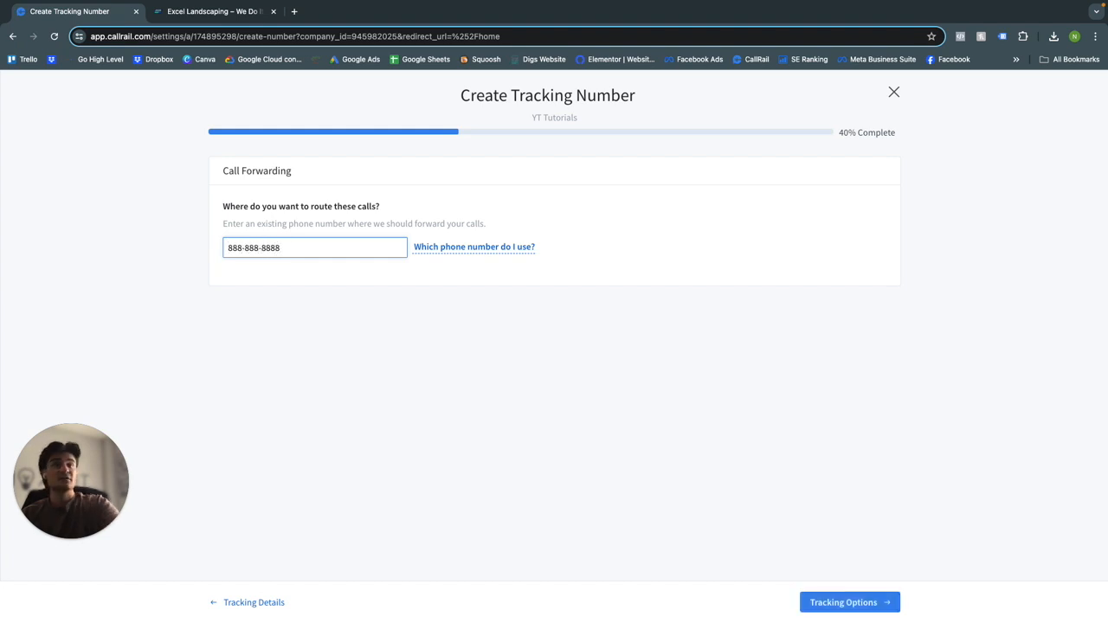
pyautogui.click(832, 602)
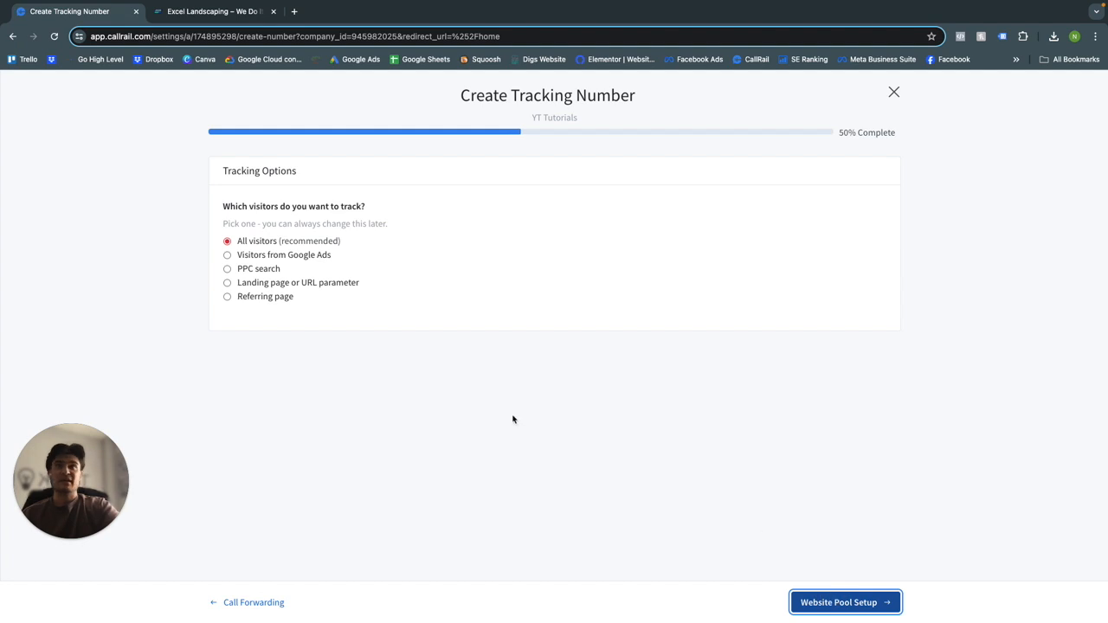
pyautogui.click(229, 256)
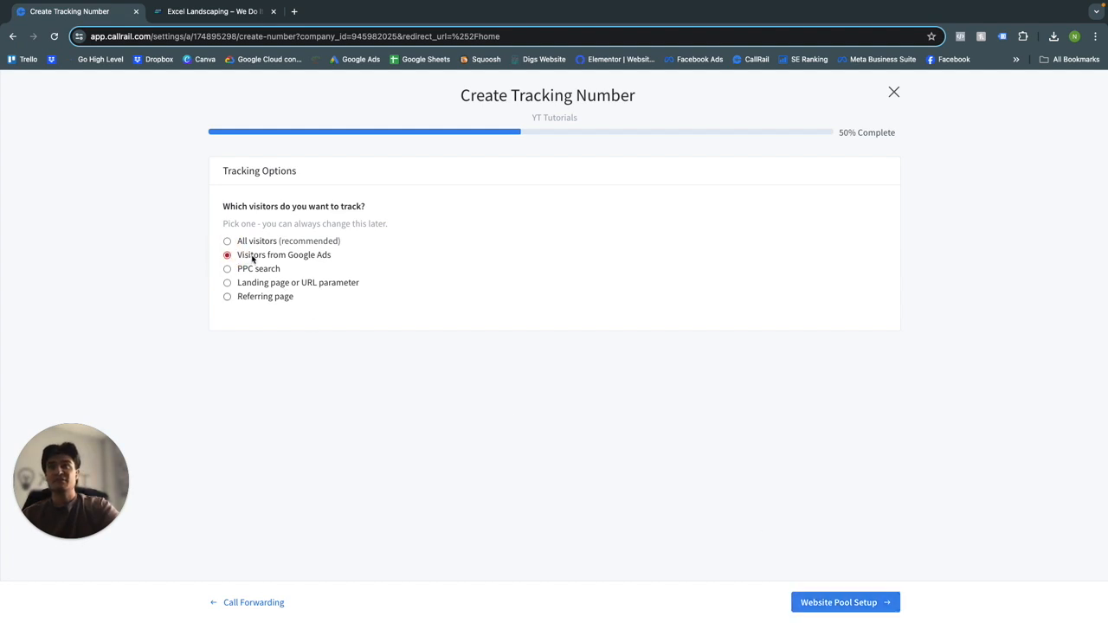
pyautogui.click(838, 601)
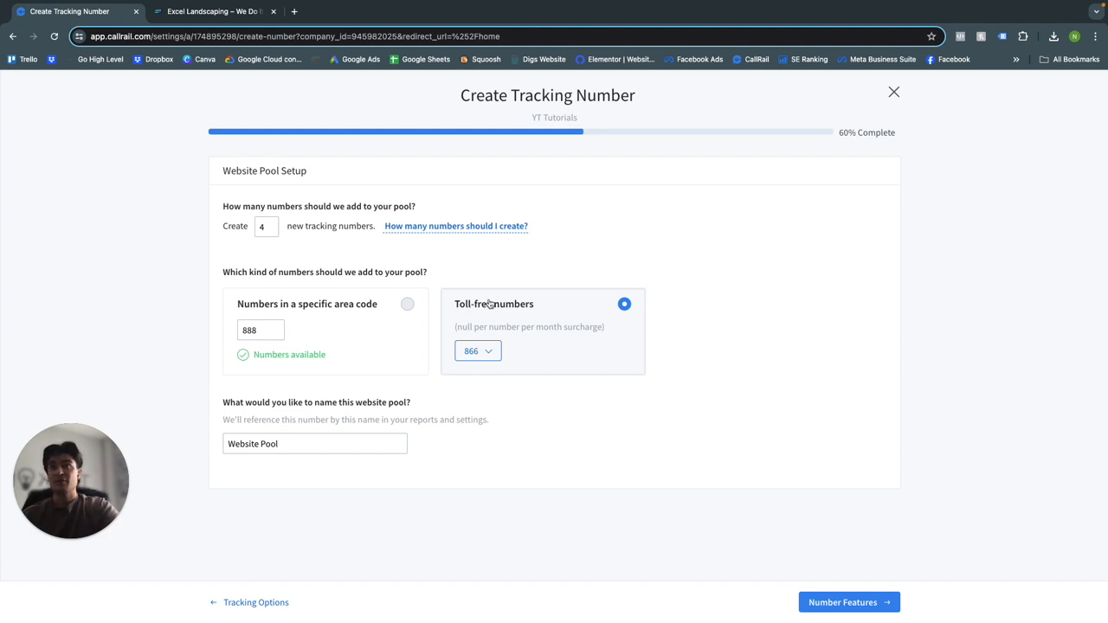
# Step: Choose numbers in the specific area code 888 for the website pool, keep the name Website Pool, and continue to the number features
pyautogui.click(407, 314)
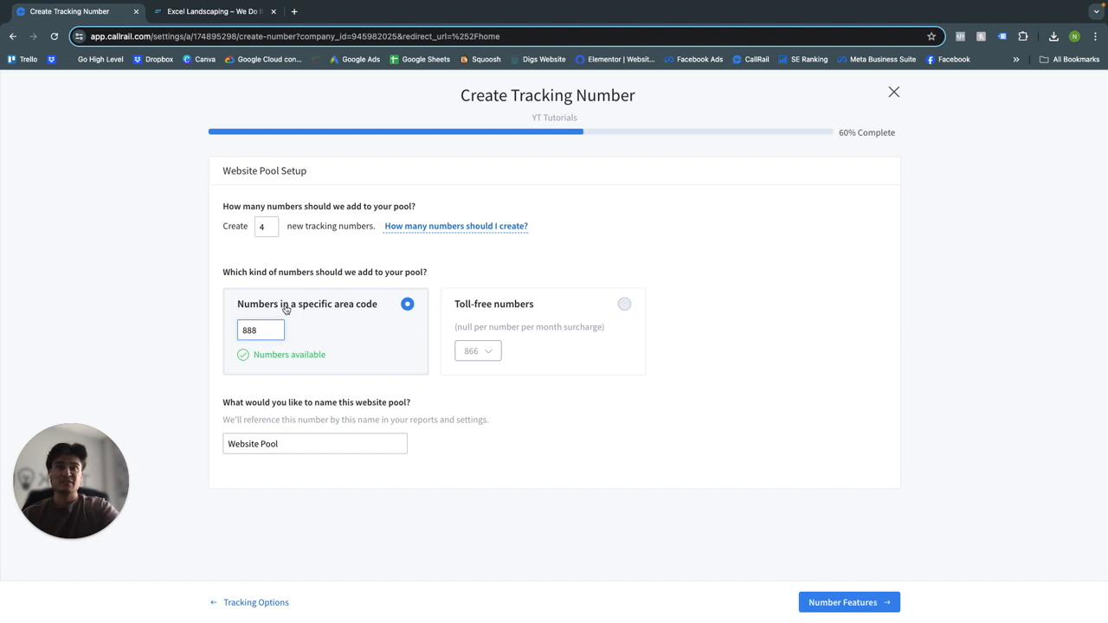
pyautogui.click(305, 443)
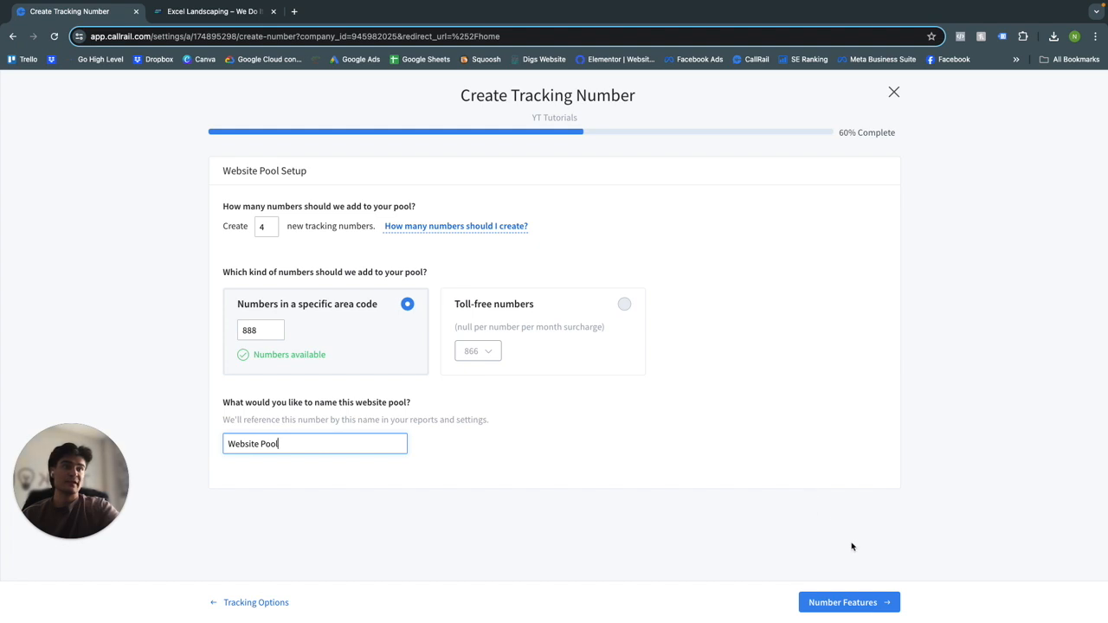
pyautogui.click(849, 601)
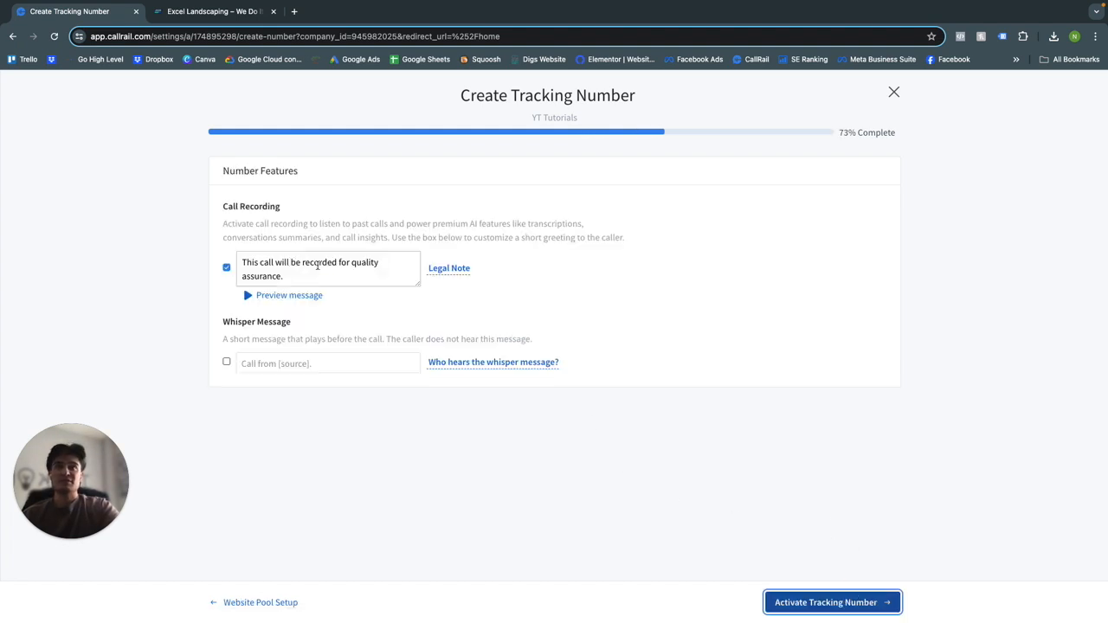
pyautogui.click(342, 277)
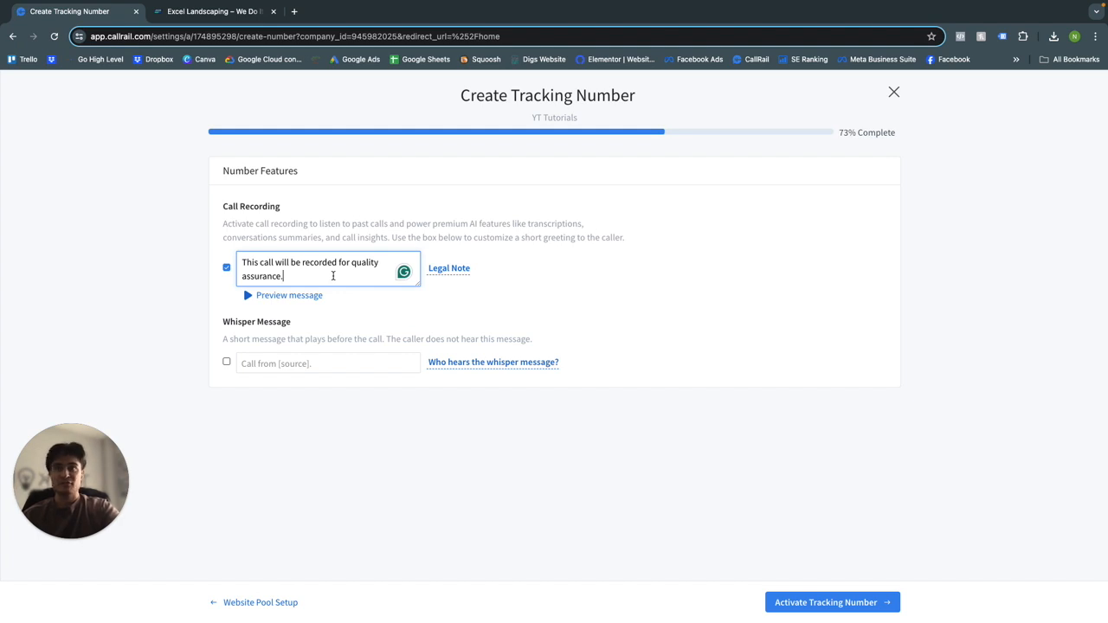
pyautogui.moveTo(304, 277); pyautogui.dragTo(243, 264)
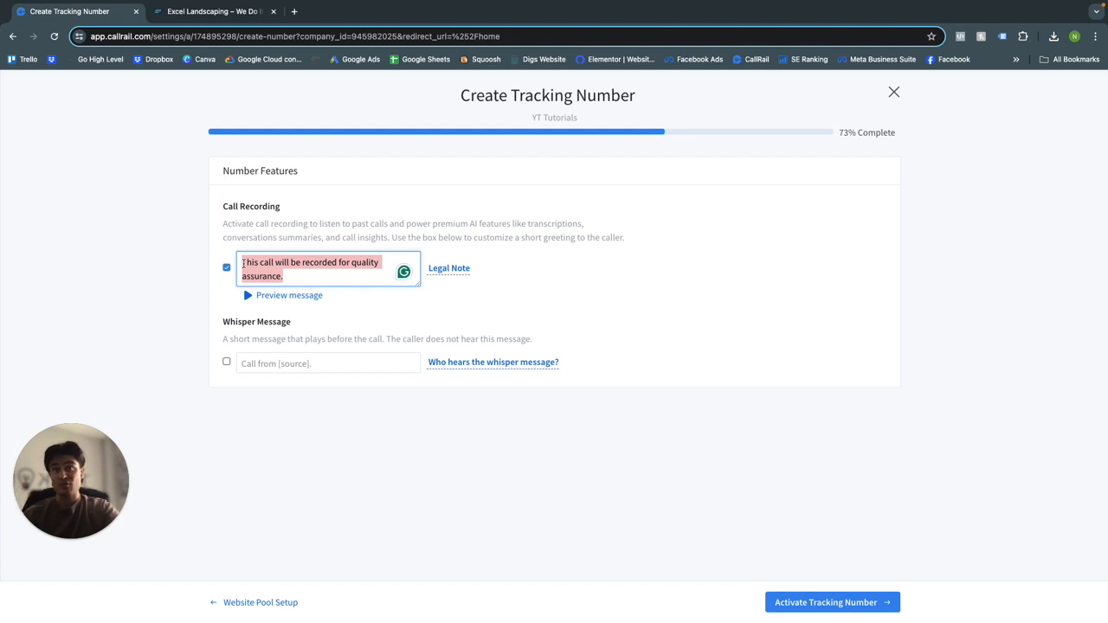
pyautogui.moveTo(286, 276); pyautogui.dragTo(246, 262)
pyautogui.click(280, 283)
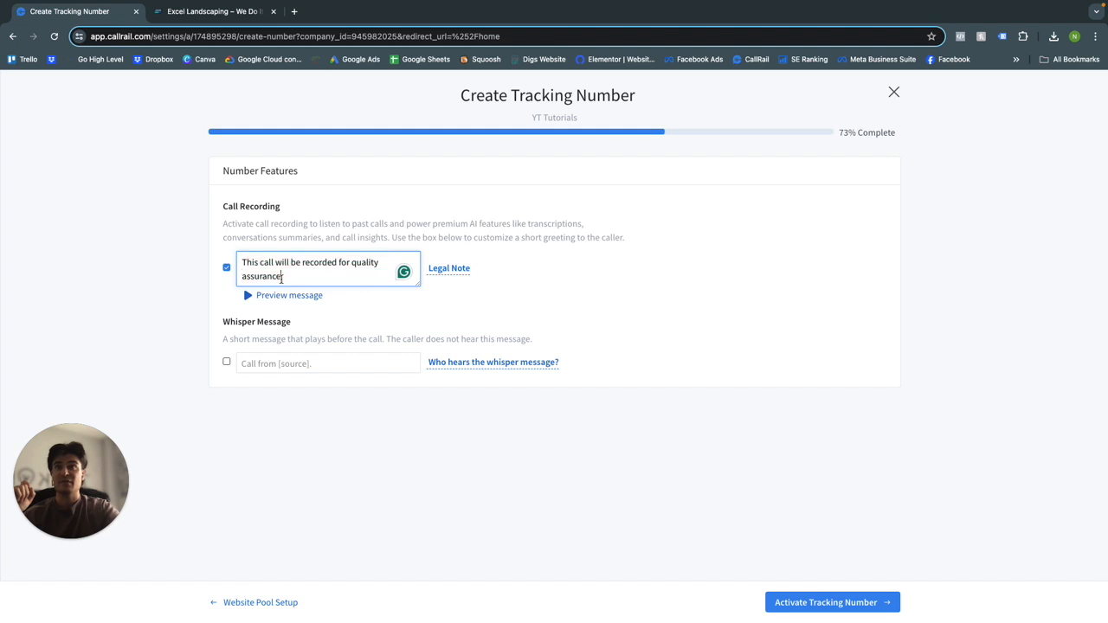
# Step: Enable the whisper message "Call from [source]." and activate the tracking number
pyautogui.click(226, 361)
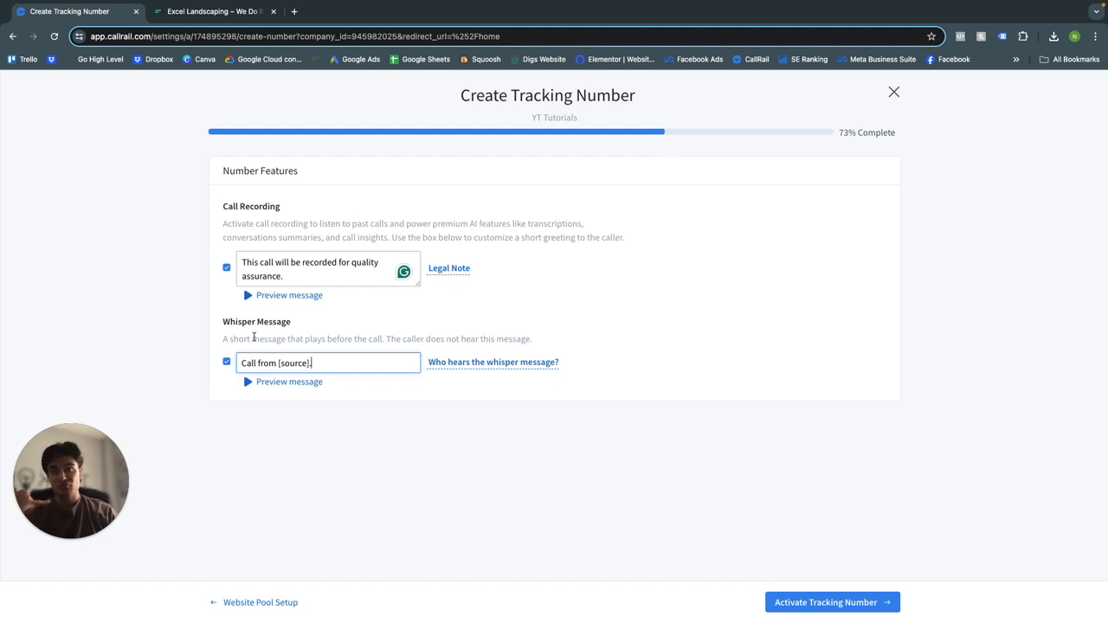
pyautogui.click(297, 276)
pyautogui.moveTo(298, 275); pyautogui.dragTo(243, 261)
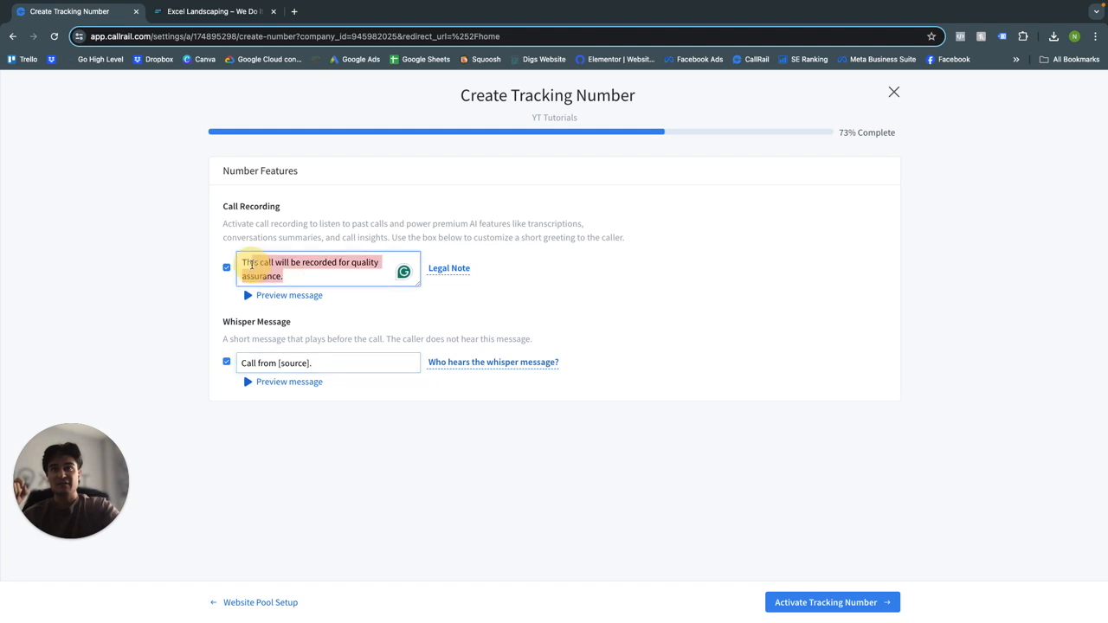
pyautogui.click(332, 363)
pyautogui.tripleClick(332, 364)
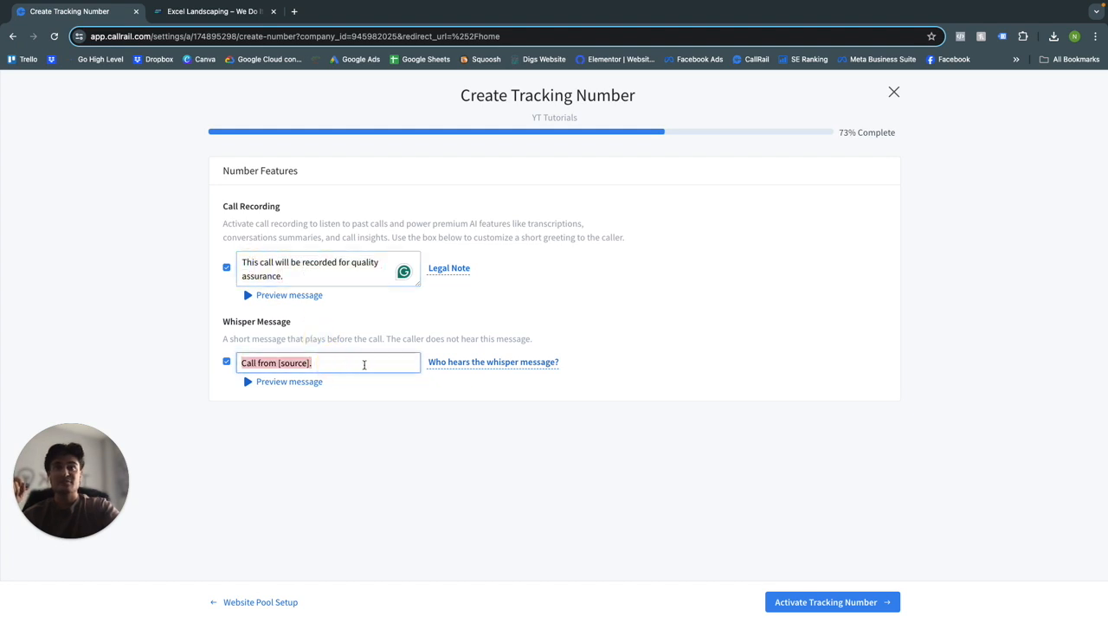
pyautogui.click(461, 427)
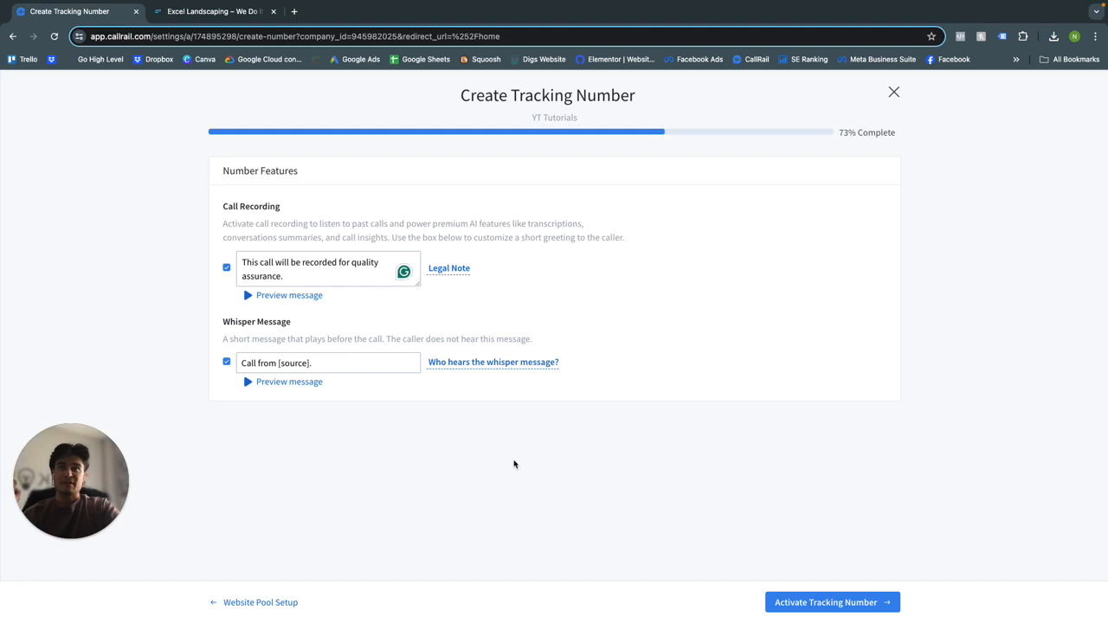
pyautogui.click(836, 603)
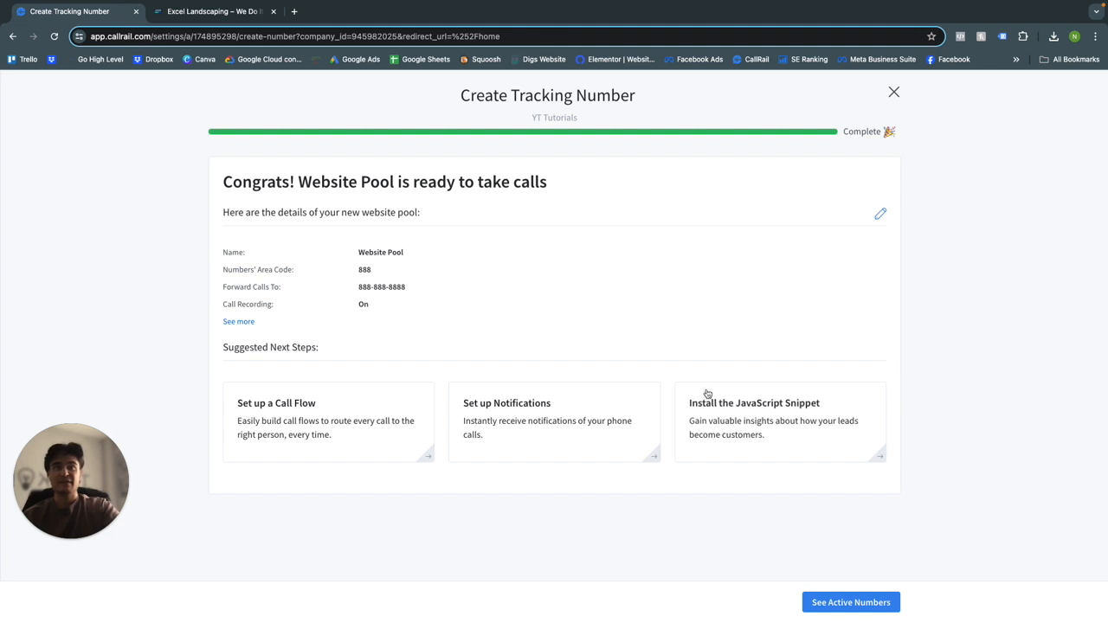
# Step: Open the JavaScript snippet installation page and bring up its WordPress installation instructions
pyautogui.click(765, 412)
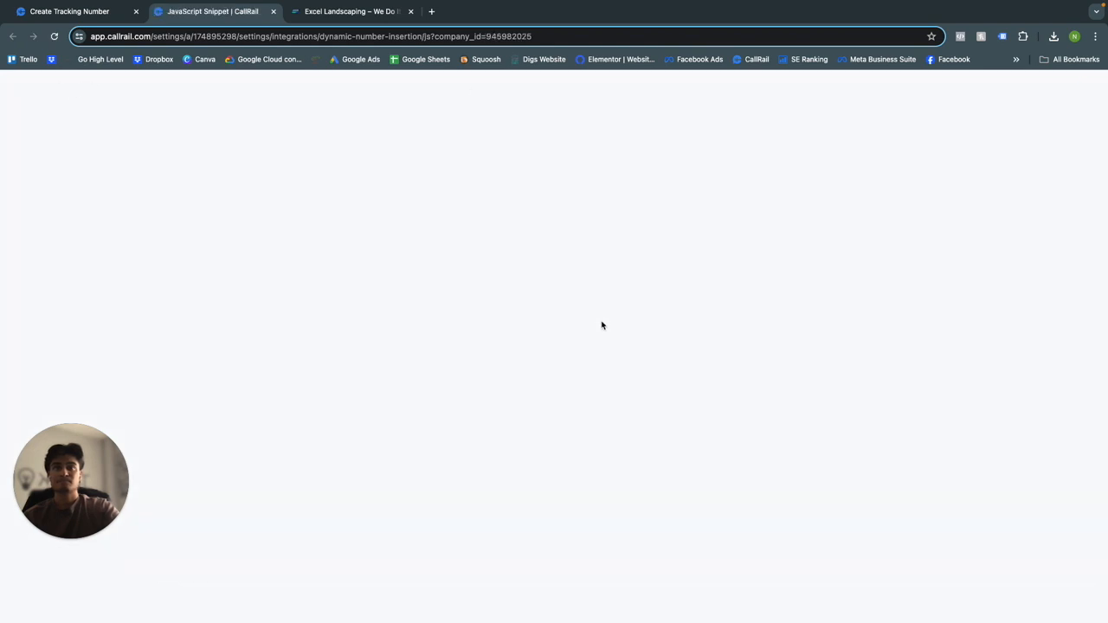
pyautogui.scroll(-1, 601, 322)
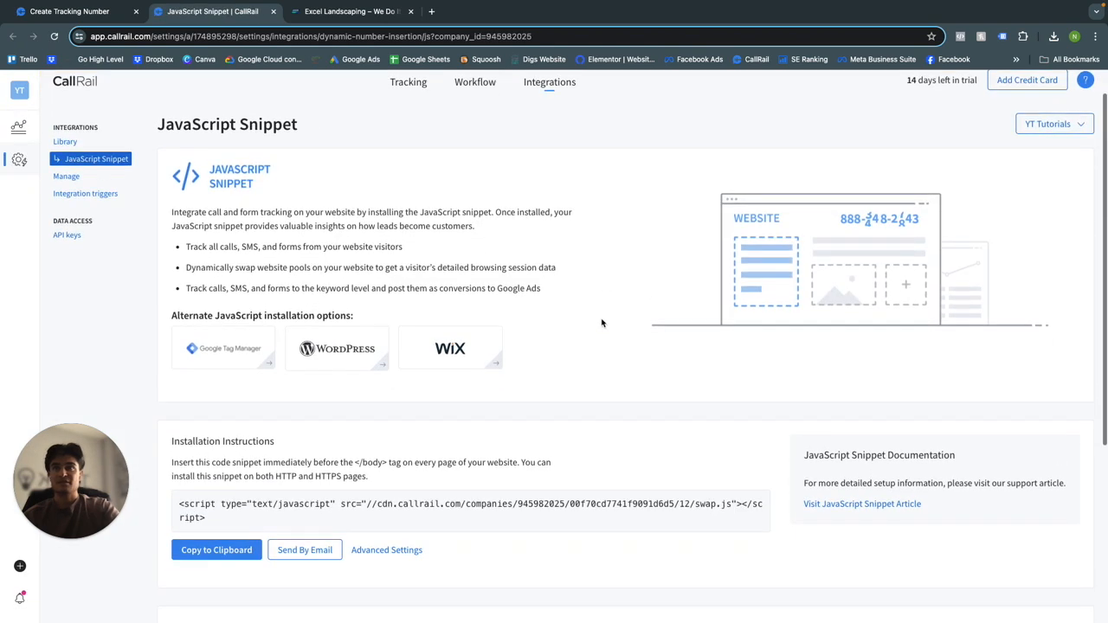
pyautogui.click(342, 343)
pyautogui.scroll(-1, 337, 352)
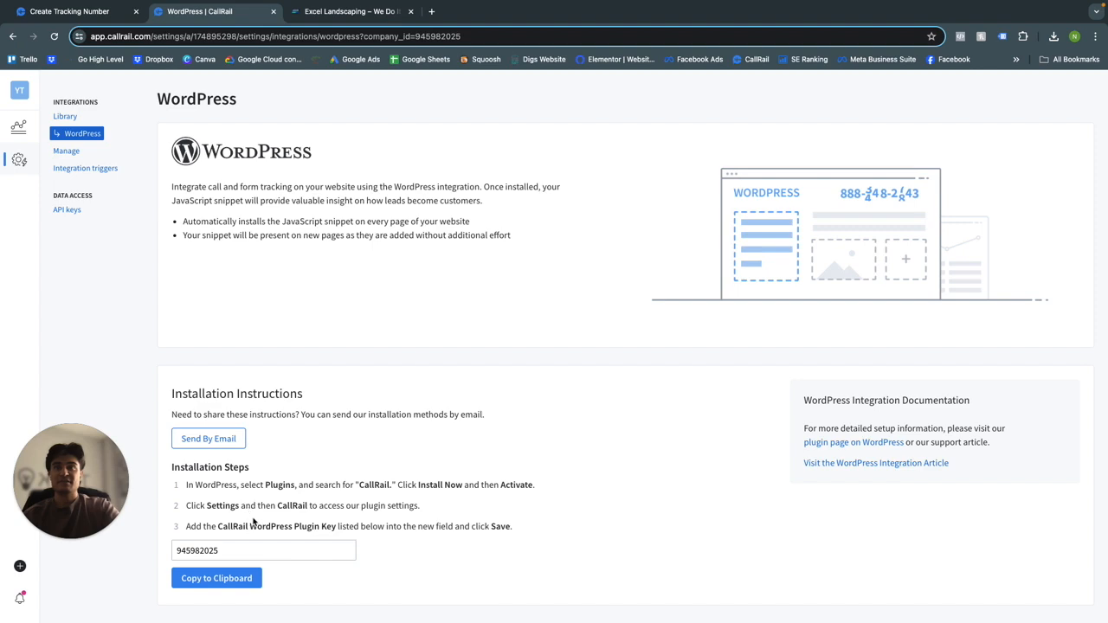
# Step: Switch to the Excel Landscaping site, enter its WordPress dashboard, and open the page for adding a new plugin
pyautogui.click(325, 14)
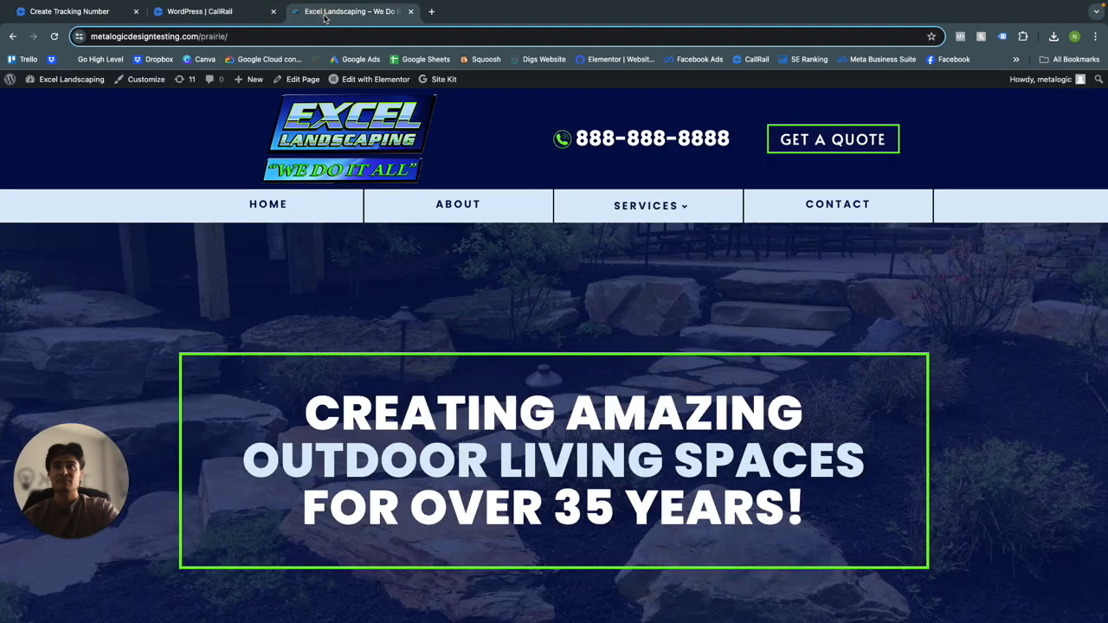
pyautogui.click(91, 80)
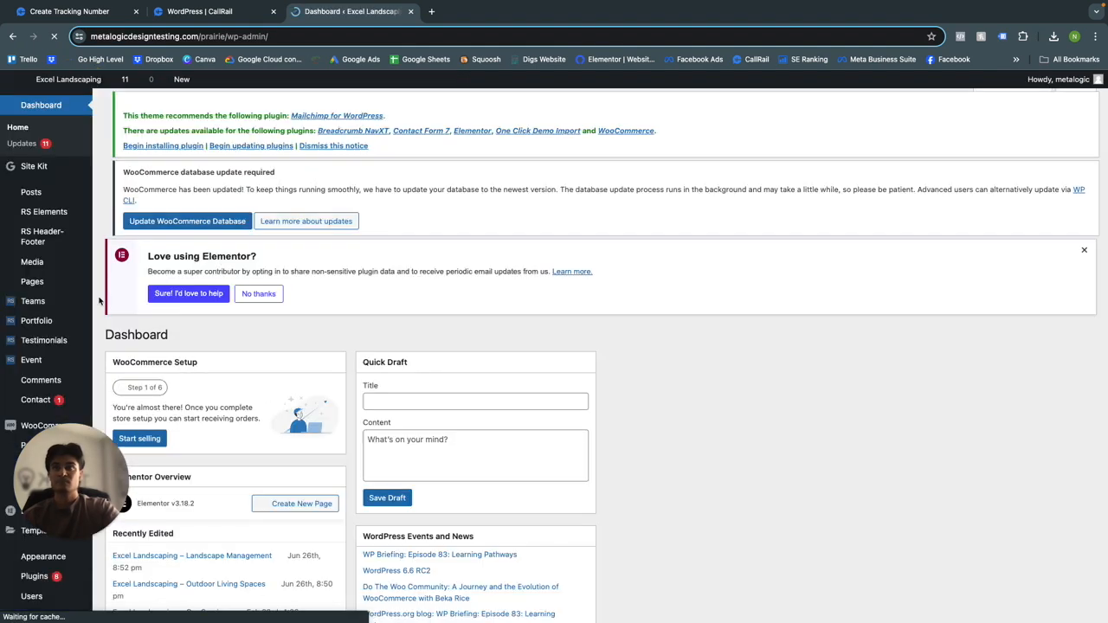
pyautogui.click(39, 577)
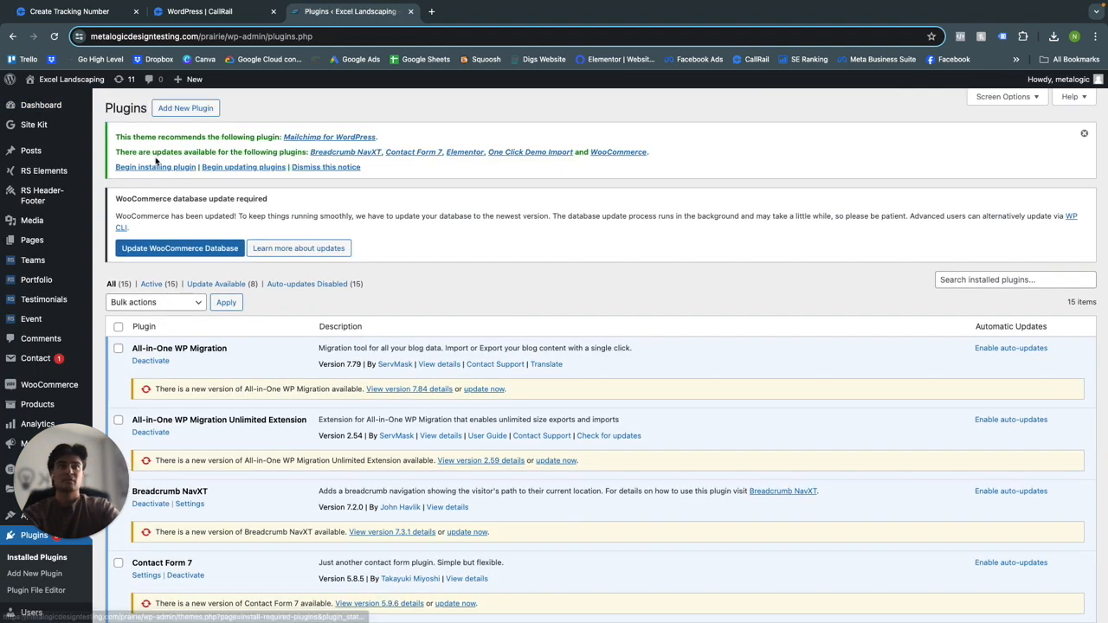
pyautogui.click(189, 110)
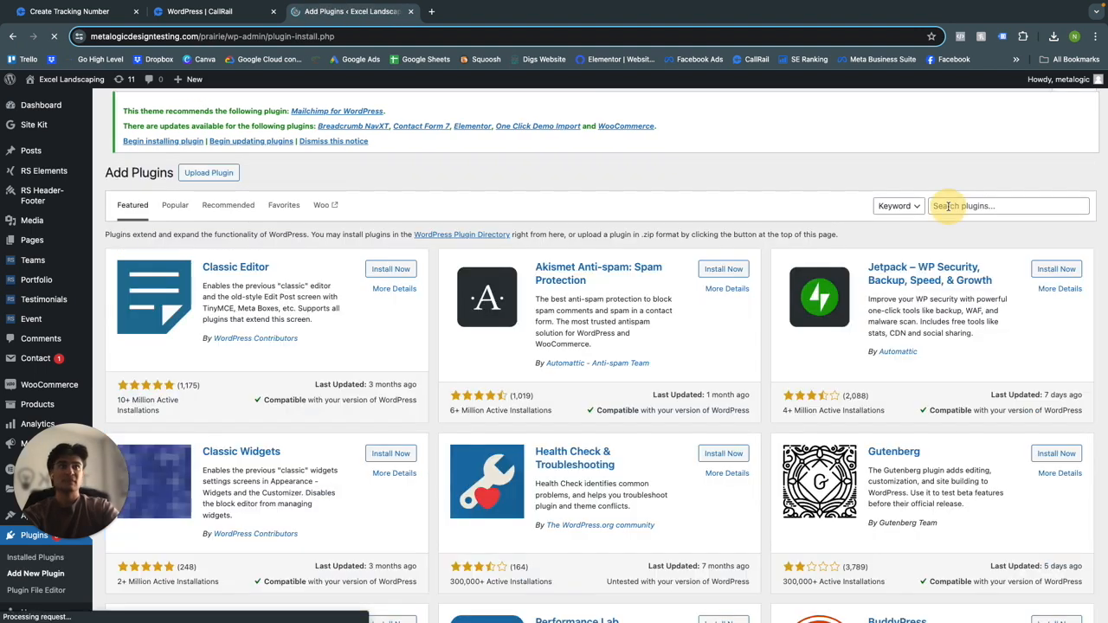
# Step: Search the plugin directory for "callrail", then install and activate the CallRail Phone Call Tracking plugin
pyautogui.click(946, 206)
pyautogui.write('callrail')
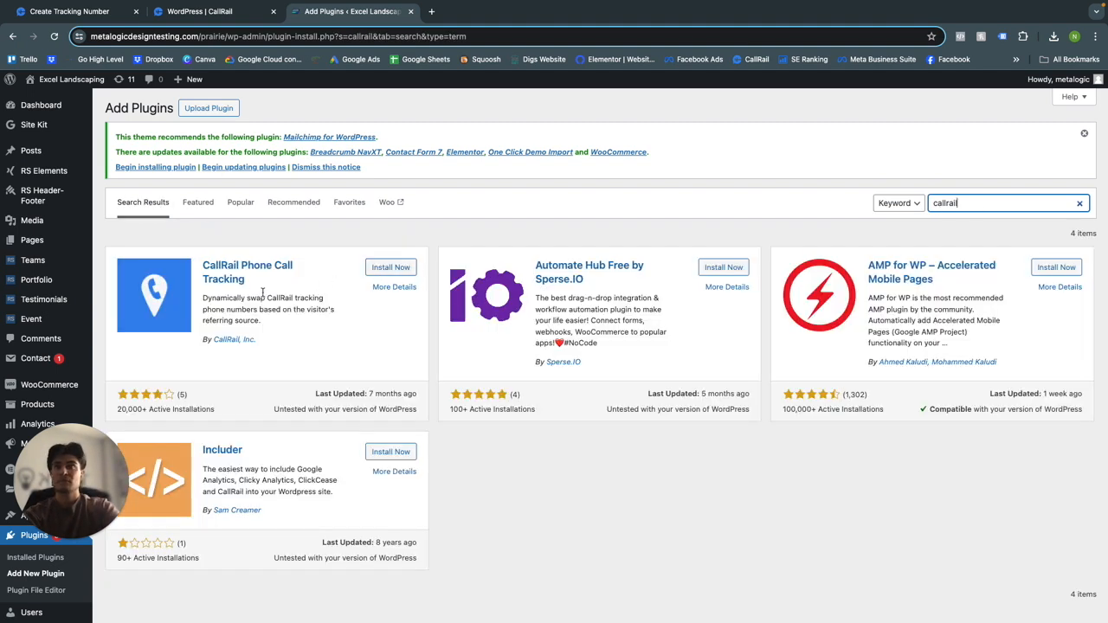
pyautogui.click(388, 268)
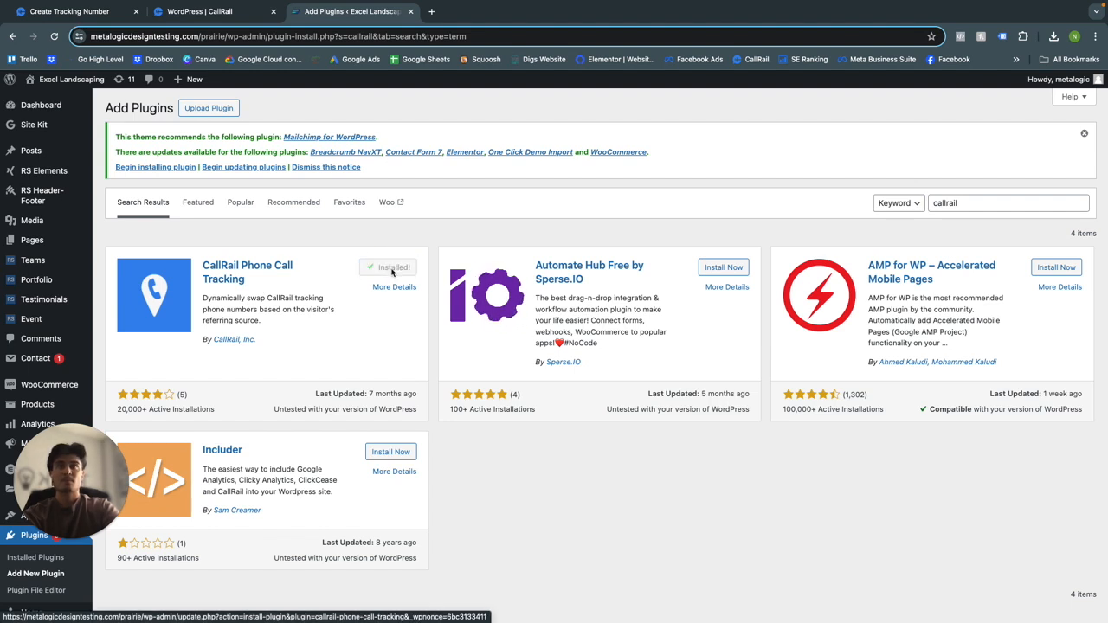
pyautogui.click(395, 268)
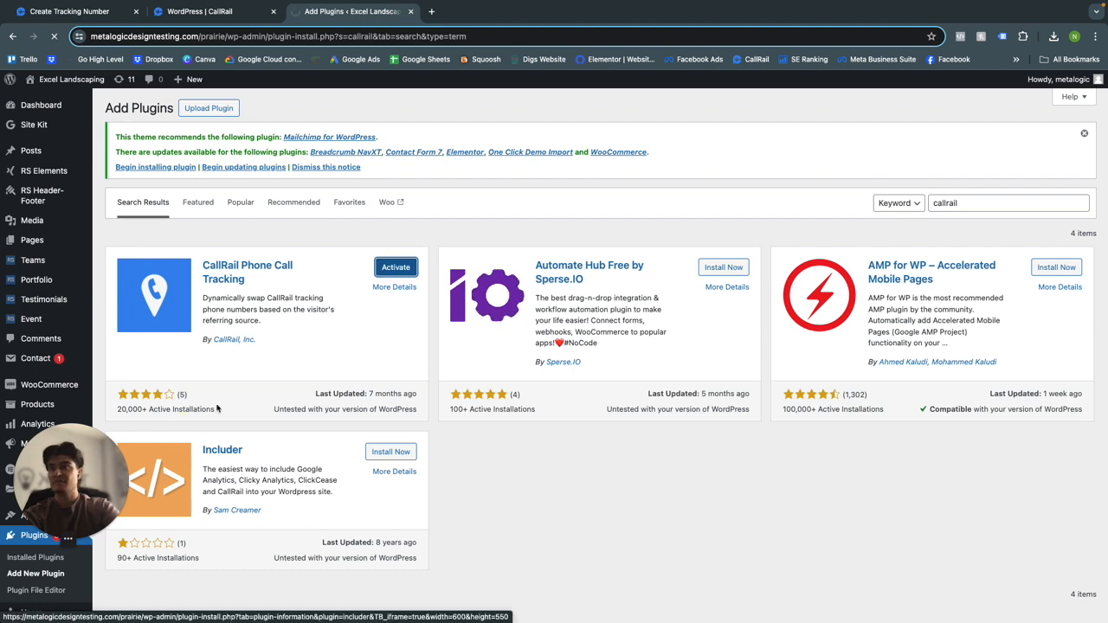
pyautogui.click(388, 268)
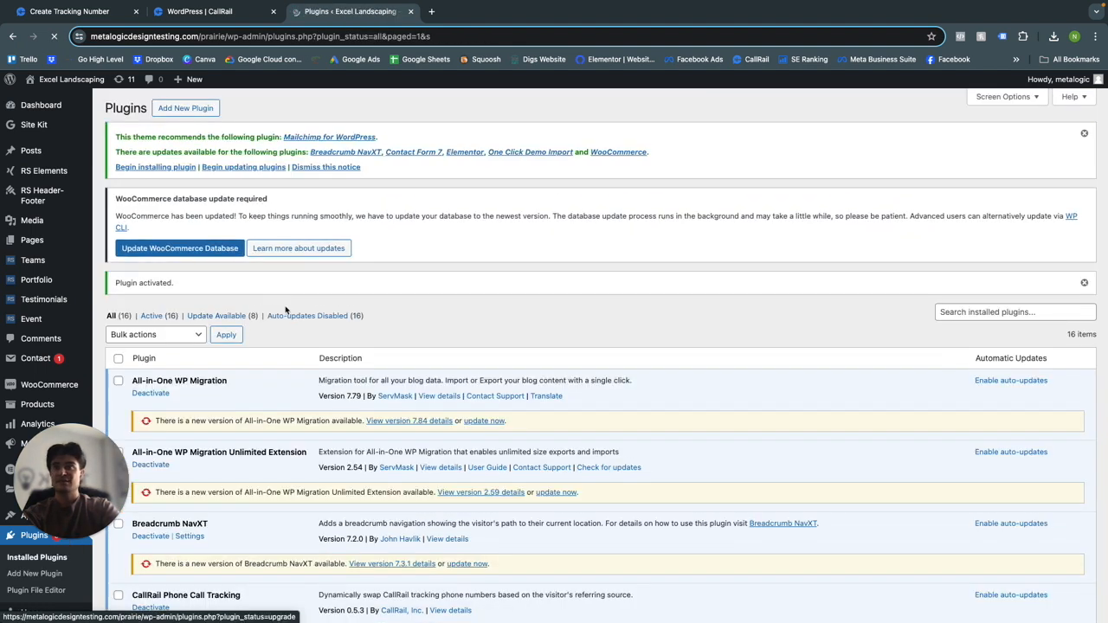
pyautogui.scroll(-2, 43, 396)
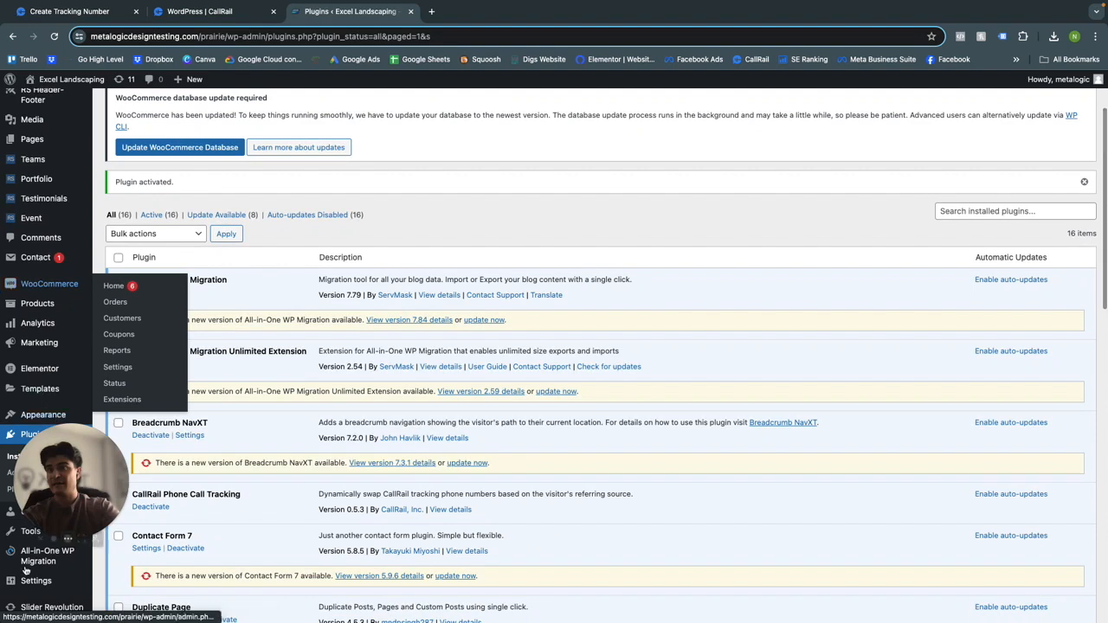
# Step: In the WordPress CallRail settings, replace the plugin key with the one copied from CallRail's installation instructions, and save the changes
pyautogui.moveTo(34, 583)
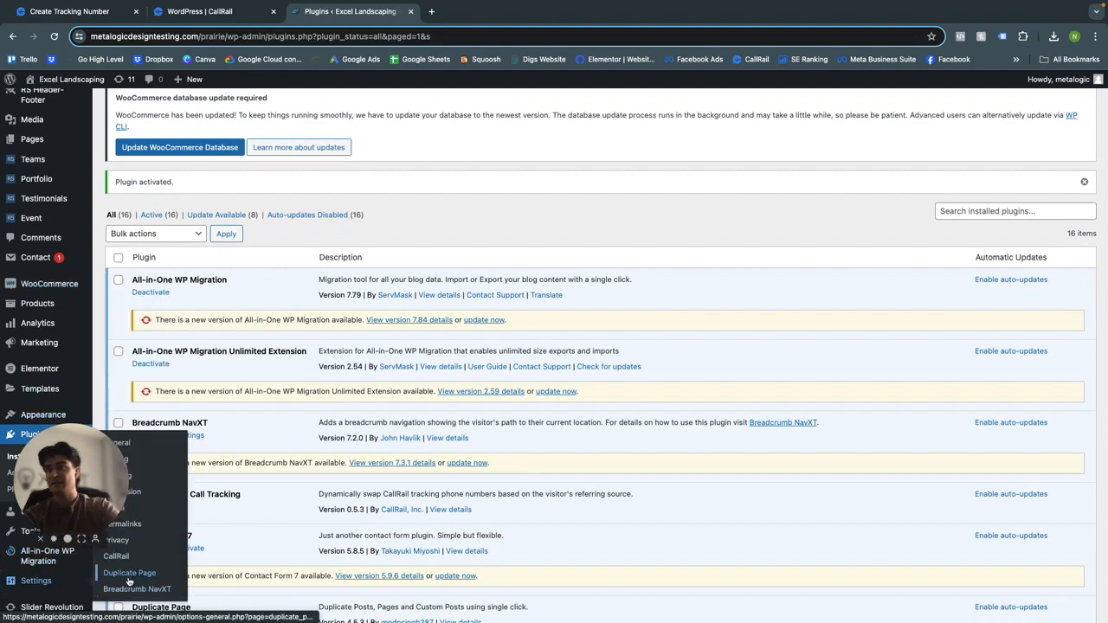
pyautogui.click(115, 558)
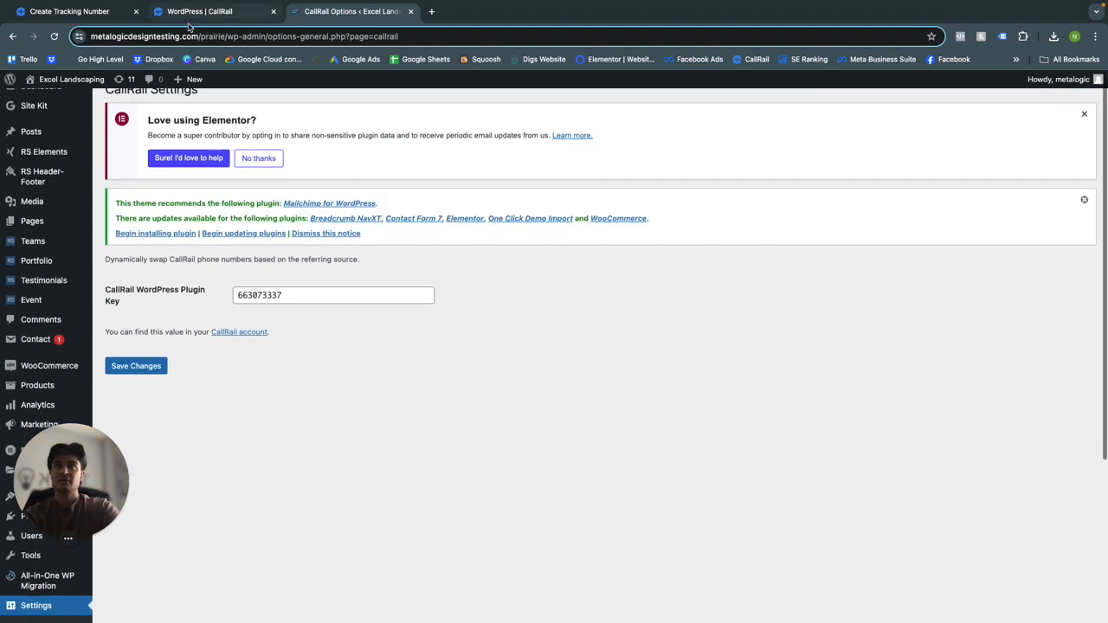
pyautogui.hotkey('ctrl', 'shift', 'Tab')
pyautogui.click(234, 577)
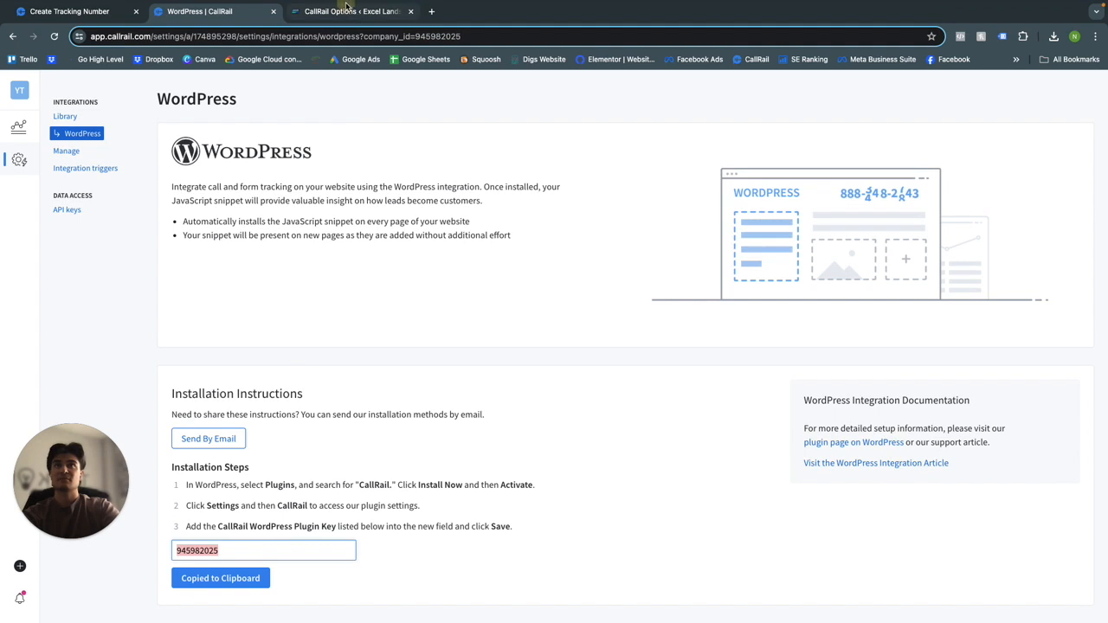
pyautogui.hotkey('ctrl', 'Tab')
pyautogui.doubleClick(297, 301)
pyautogui.press('super+v')
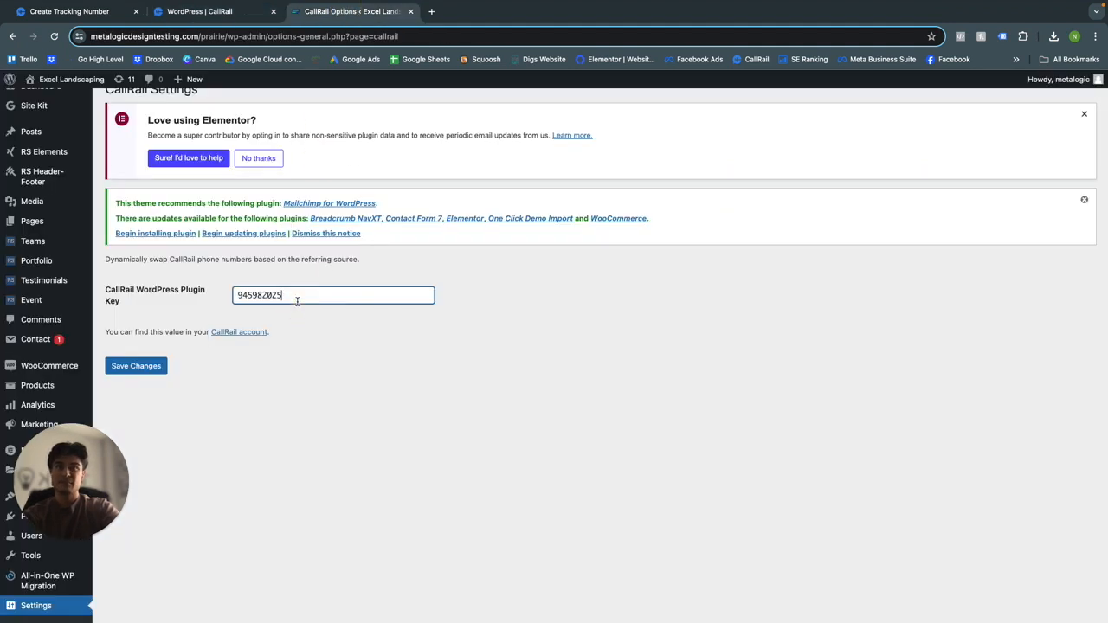
pyautogui.click(147, 367)
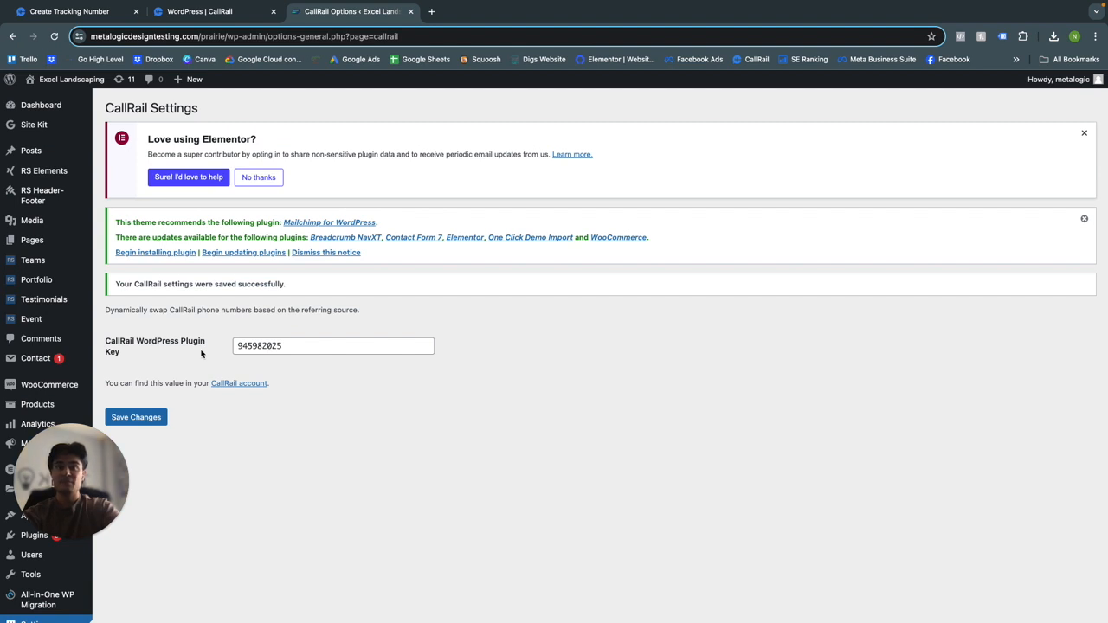
# Step: Return to CallRail and open the JavaScript Snippet integration at its snippet test section
pyautogui.click(206, 12)
pyautogui.scroll(2, 437, 214)
pyautogui.click(548, 117)
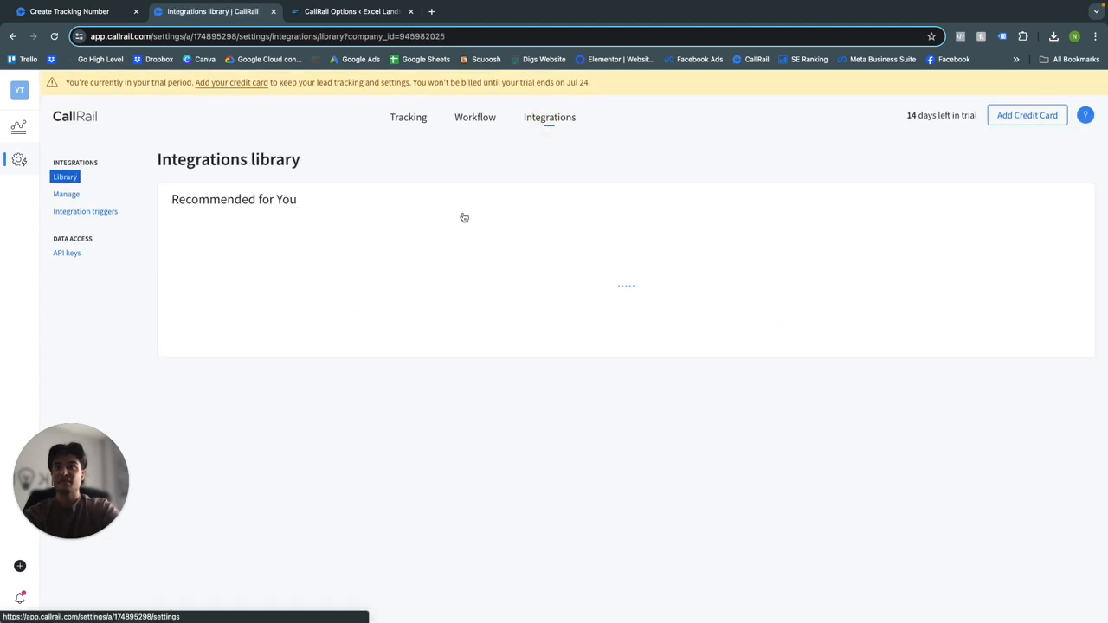
pyautogui.click(651, 263)
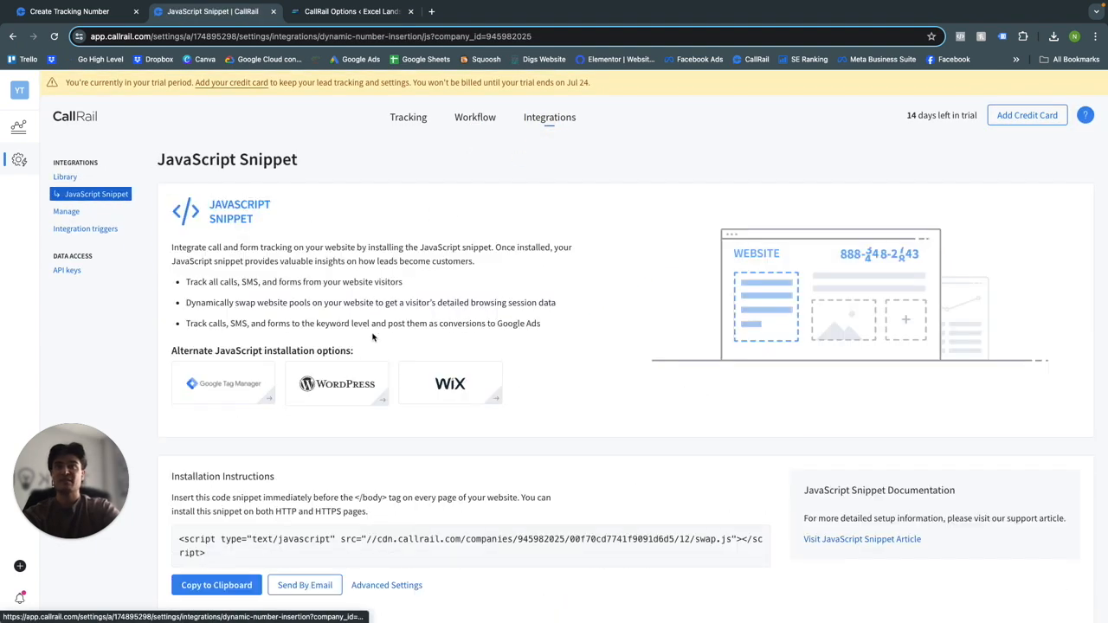
pyautogui.scroll(-3, 374, 331)
pyautogui.scroll(-2, 375, 332)
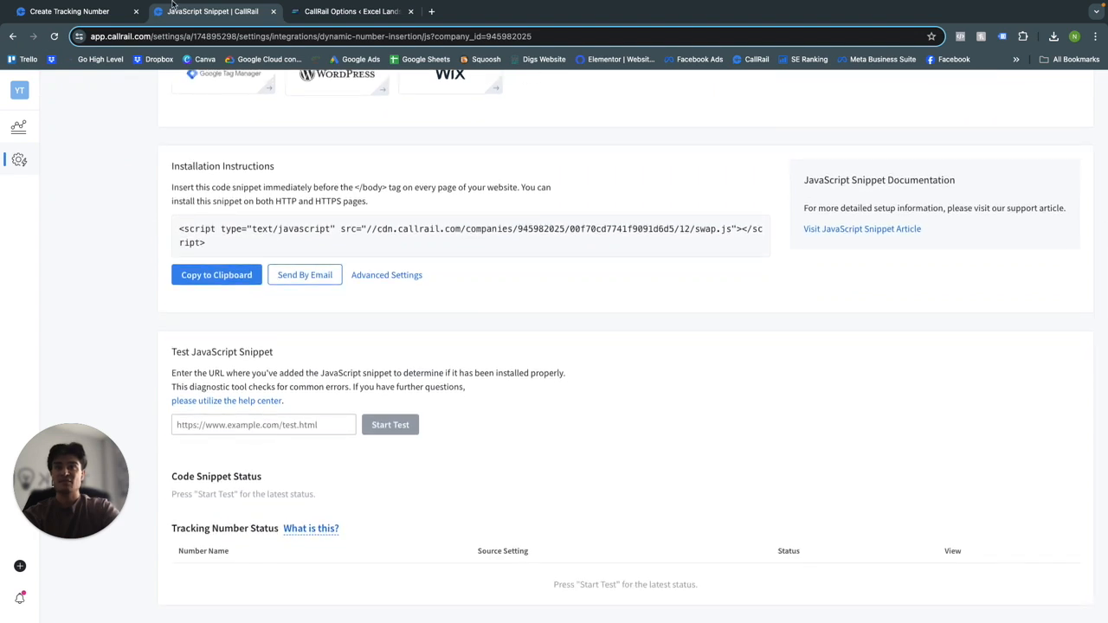
pyautogui.click(333, 12)
pyautogui.moveTo(253, 37); pyautogui.dragTo(79, 37)
pyautogui.click(212, 11)
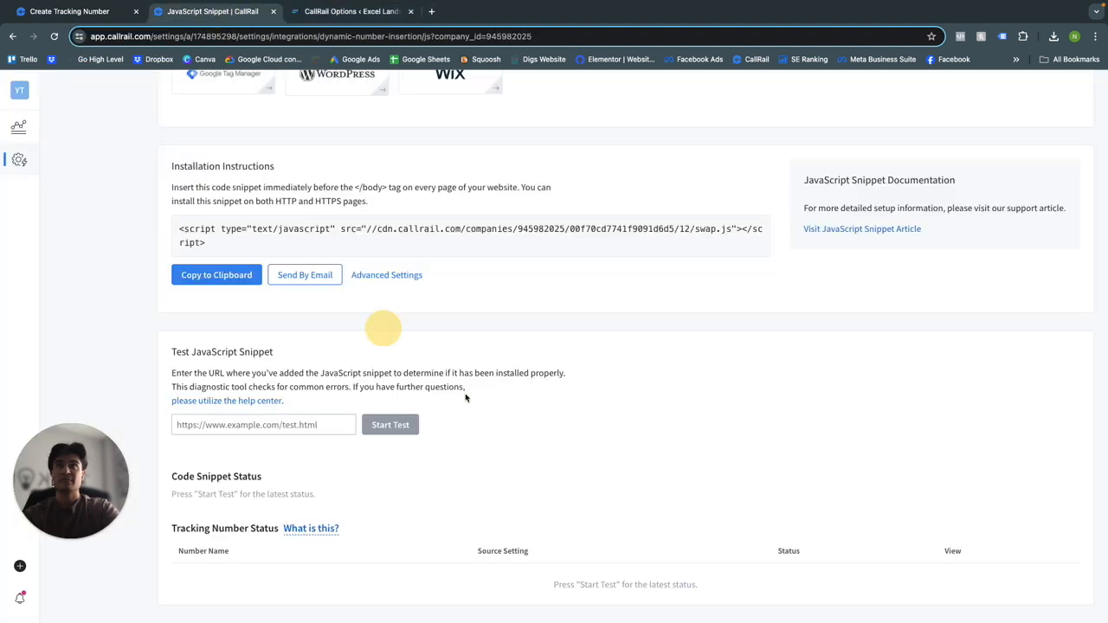
pyautogui.click(306, 423)
pyautogui.hotkey('ctrl', 'v')
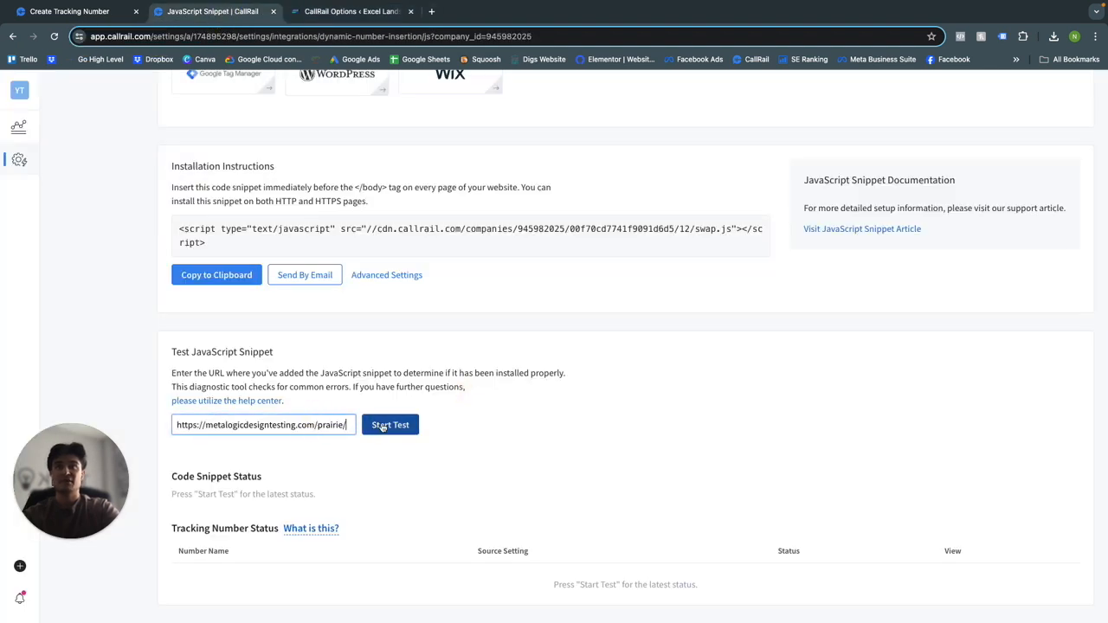
pyautogui.click(390, 425)
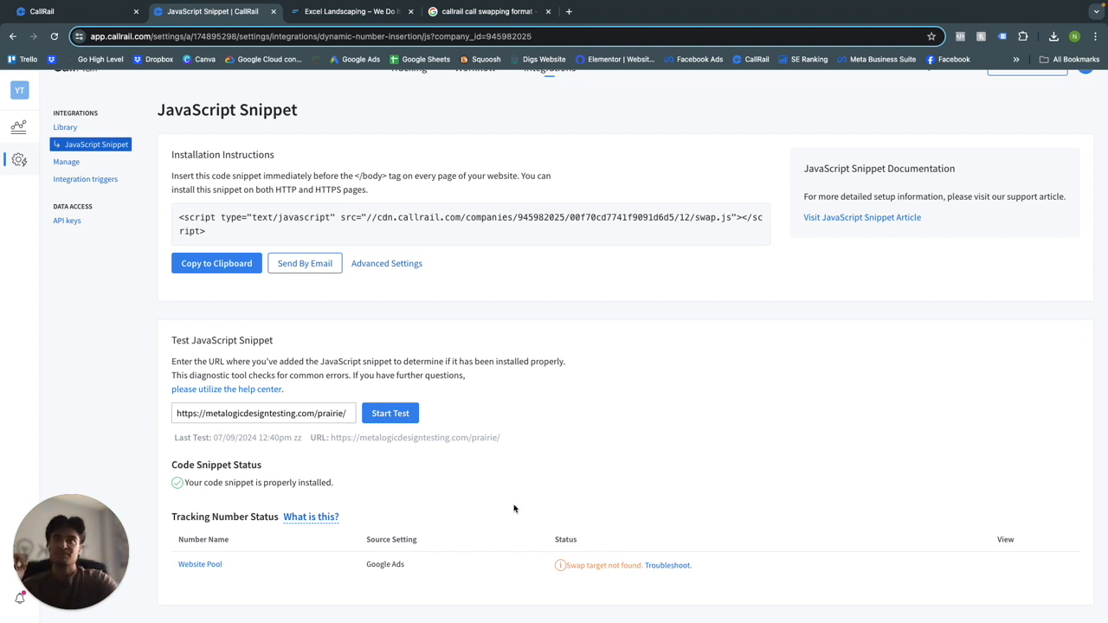
# Step: Compare the website pool's forwarding number in CallRail's numbers list with the phone number shown on the Excel Landscaping homepage
pyautogui.scroll(2, 468, 257)
pyautogui.click(407, 128)
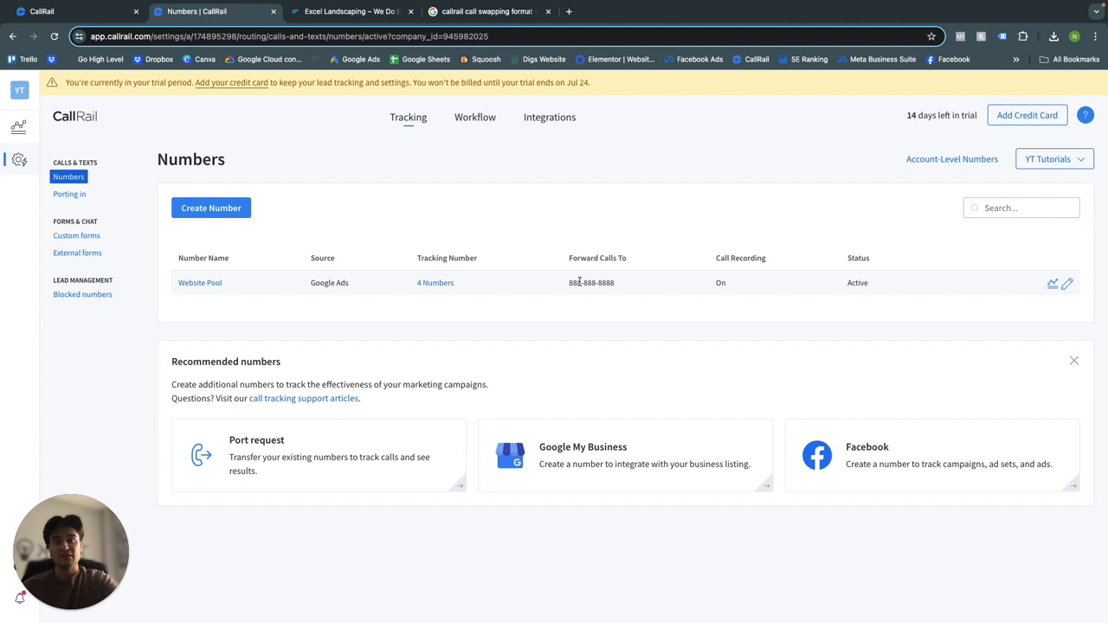
pyautogui.tripleClick(593, 288)
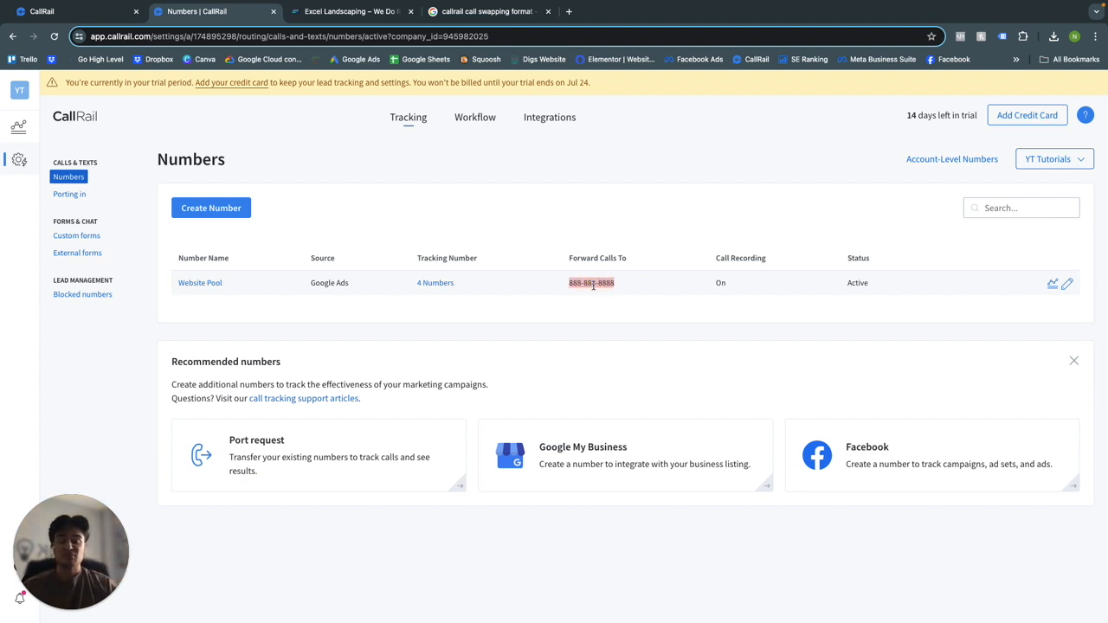
pyautogui.click(594, 287)
pyautogui.moveTo(596, 285); pyautogui.dragTo(615, 285)
pyautogui.click(346, 11)
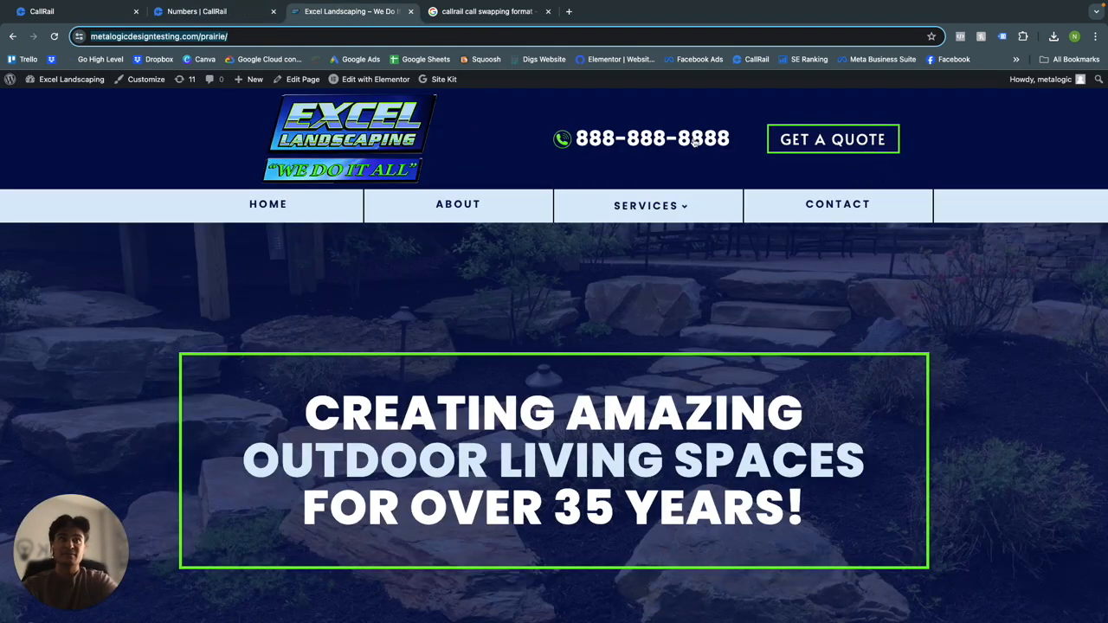
pyautogui.scroll(-3, 638, 156)
pyautogui.scroll(-3, 638, 156)
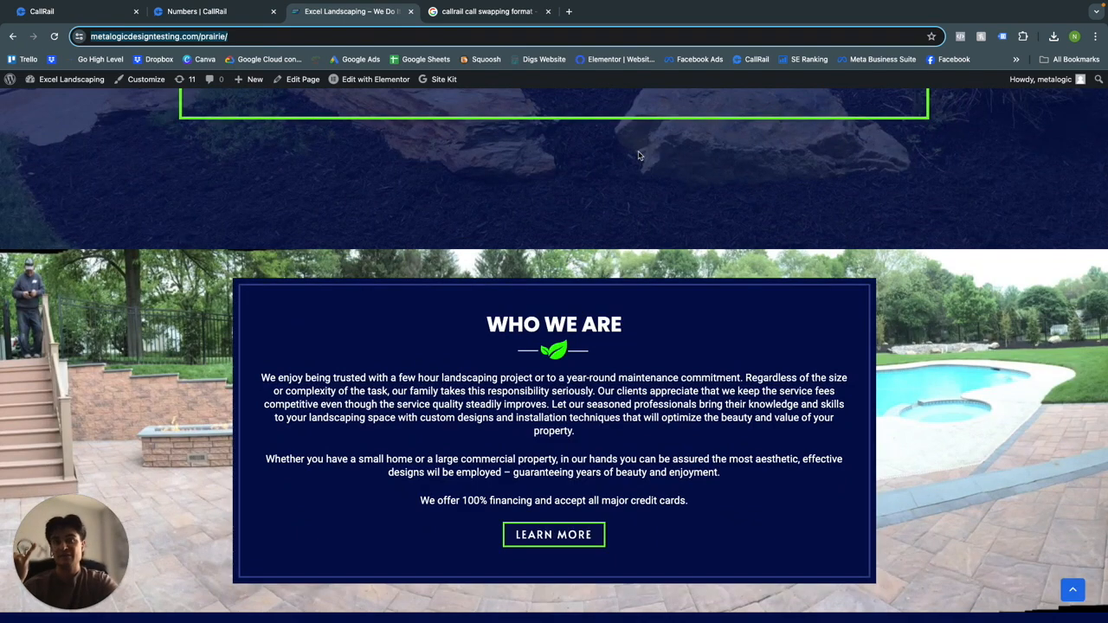
pyautogui.scroll(3, 638, 156)
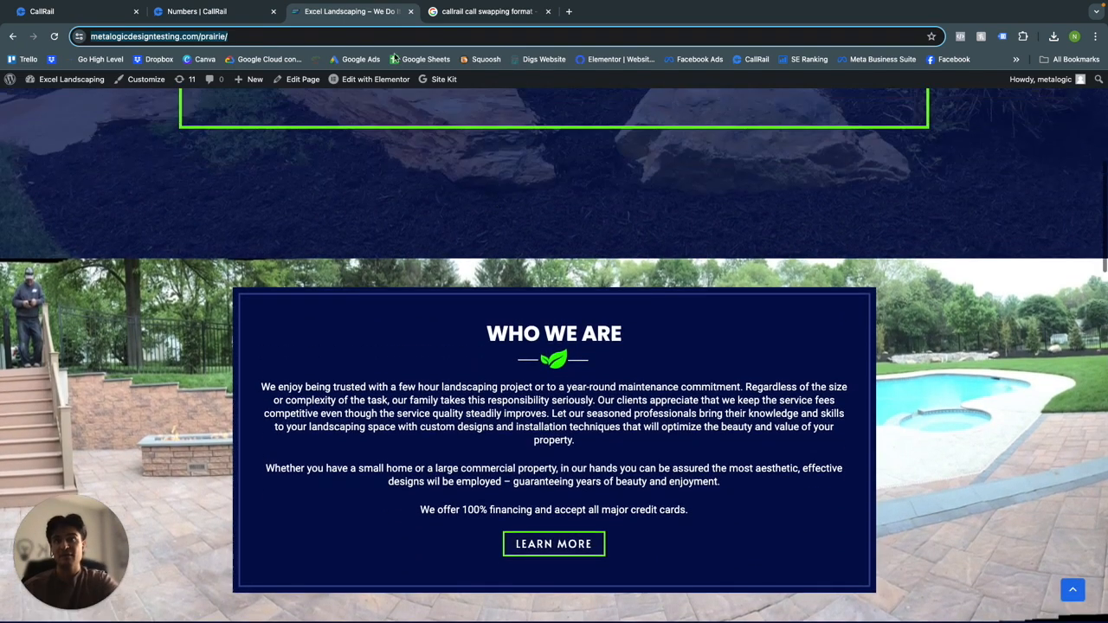
# Step: View the number assignments for the website pool in CallRail and return to the integrations library
pyautogui.click(220, 13)
pyautogui.click(434, 282)
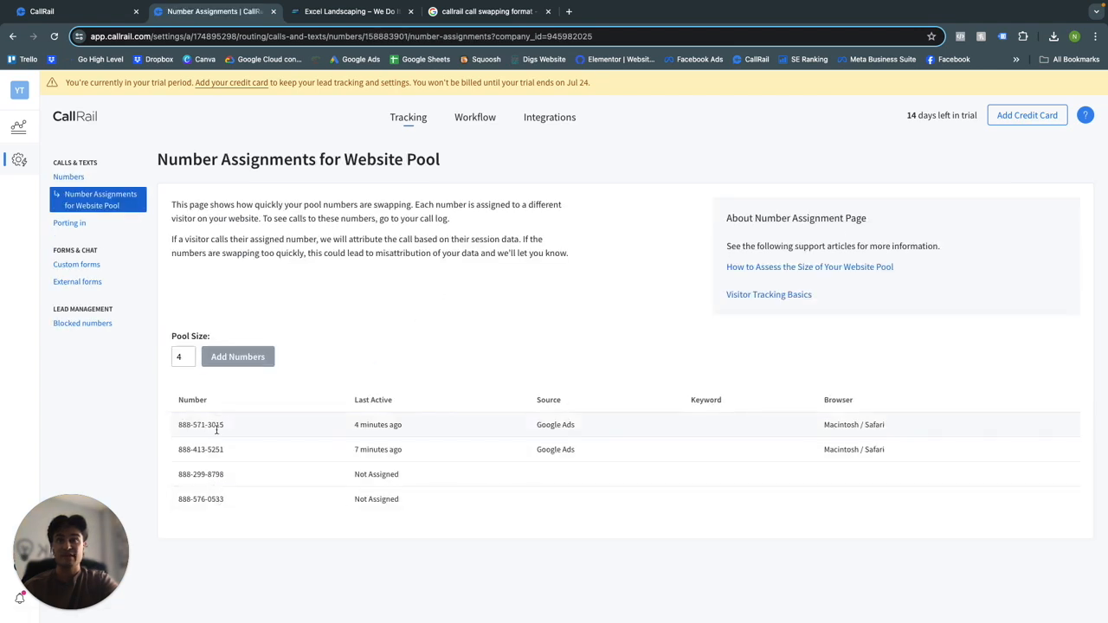
pyautogui.click(551, 121)
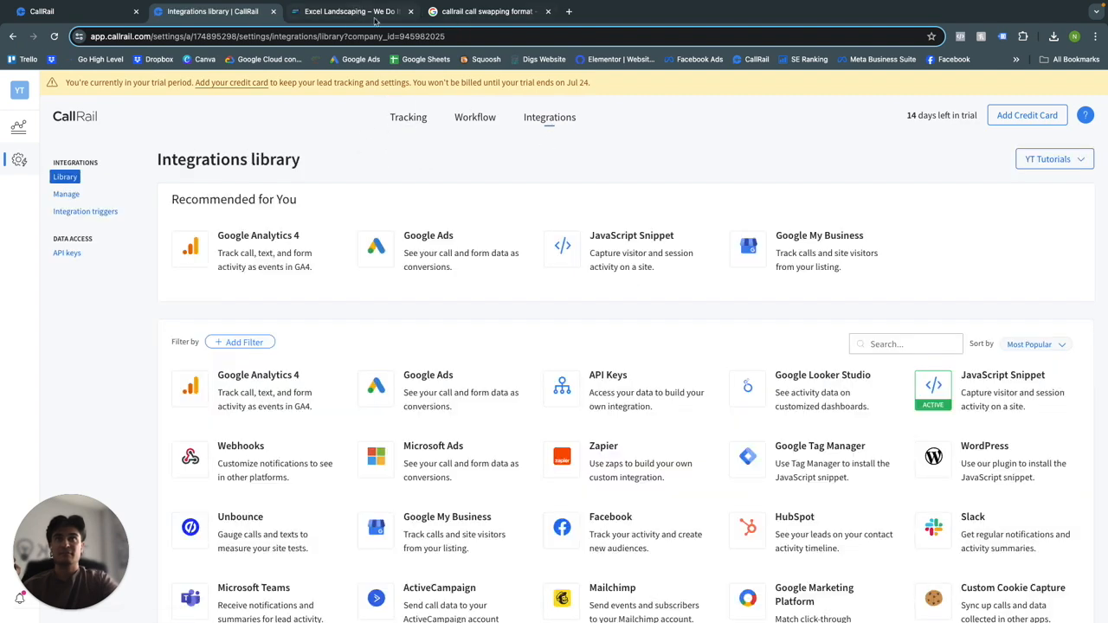
# Step: Check the site header's phone number format against the swap target formats listed in the Google results for "callrail call swapping format"
pyautogui.click(347, 11)
pyautogui.scroll(5, 868, 121)
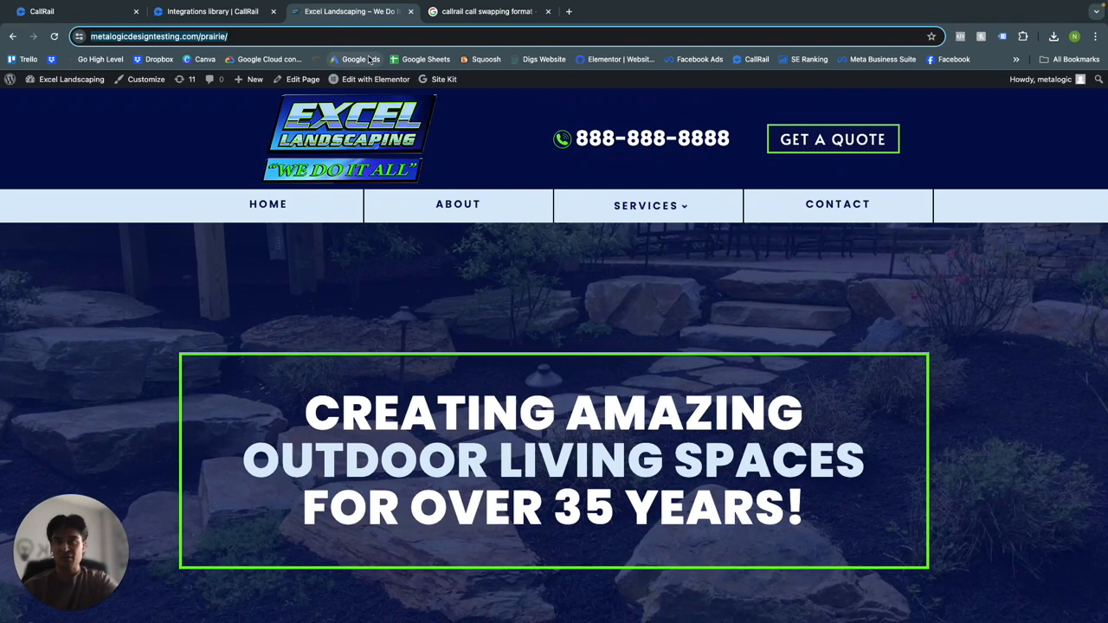
pyautogui.click(472, 12)
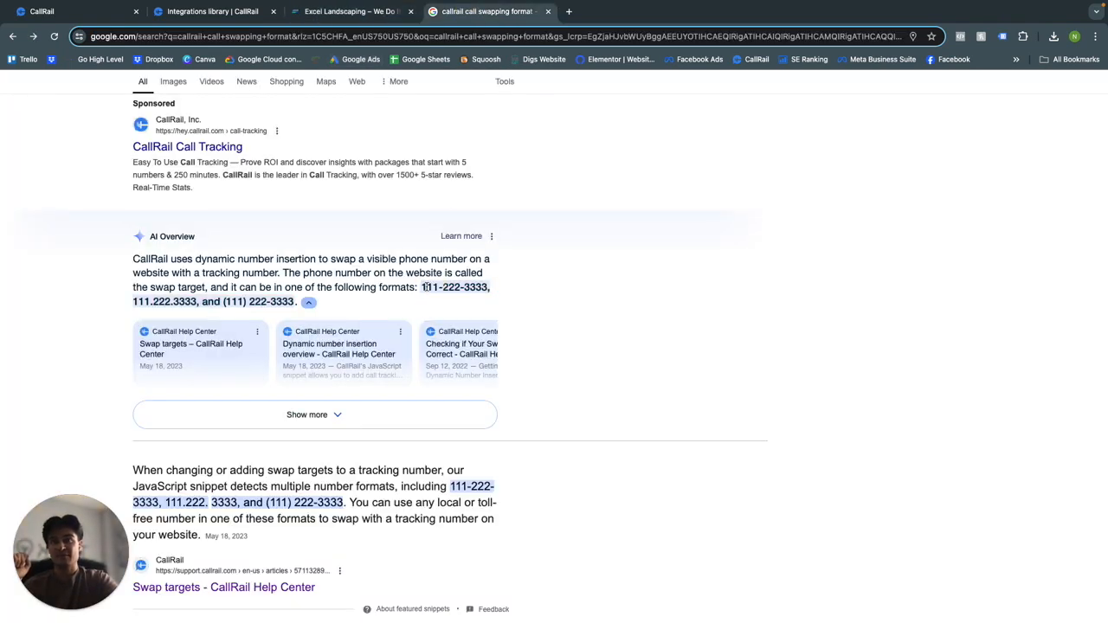
pyautogui.moveTo(424, 287); pyautogui.dragTo(296, 302)
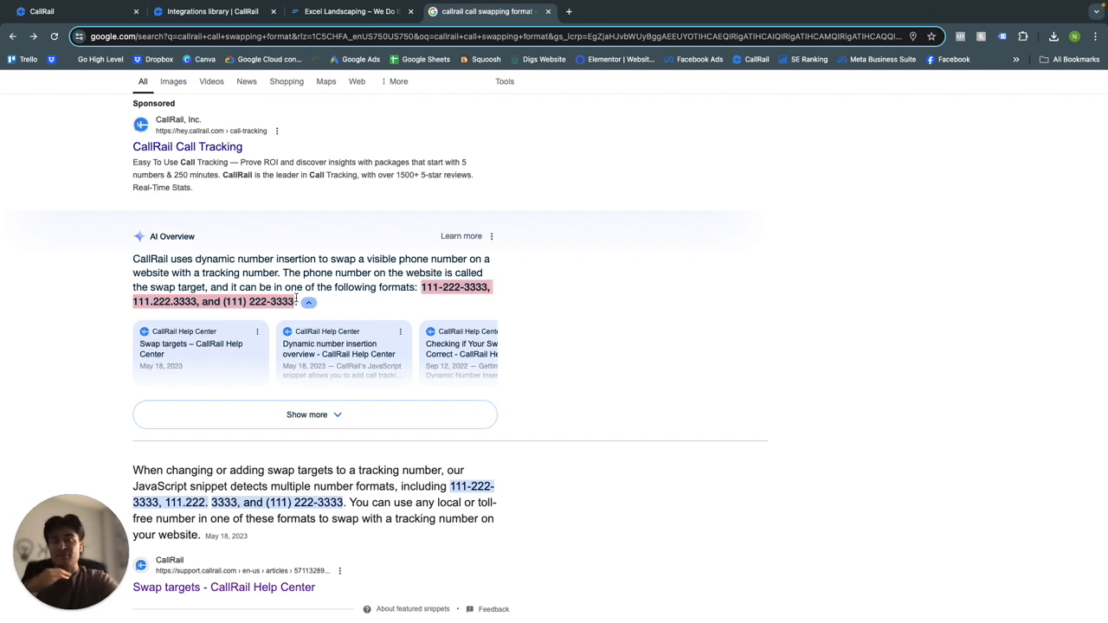
# Step: Open the website pool's number insertion options for editing in CallRail and review its swap target and tracking sources
pyautogui.click(350, 21)
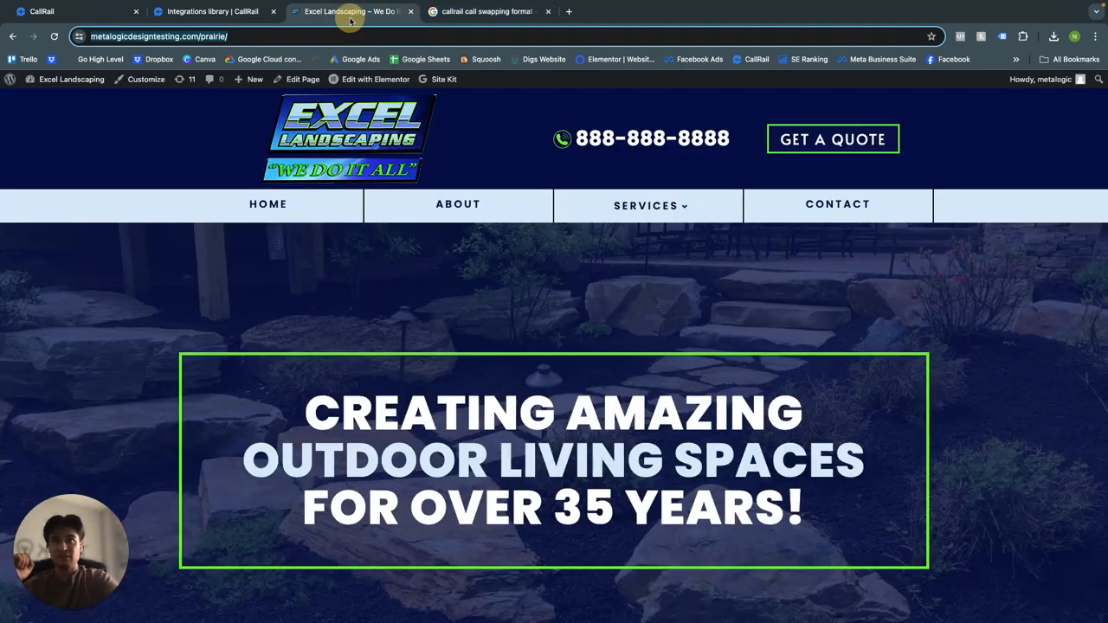
pyautogui.click(179, 19)
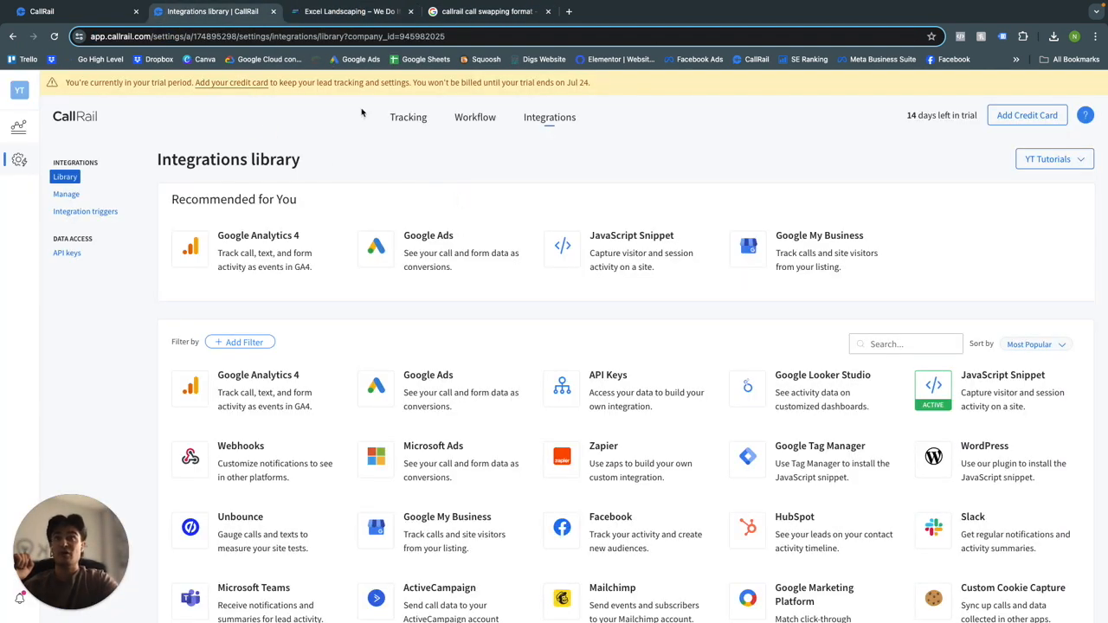
pyautogui.click(412, 119)
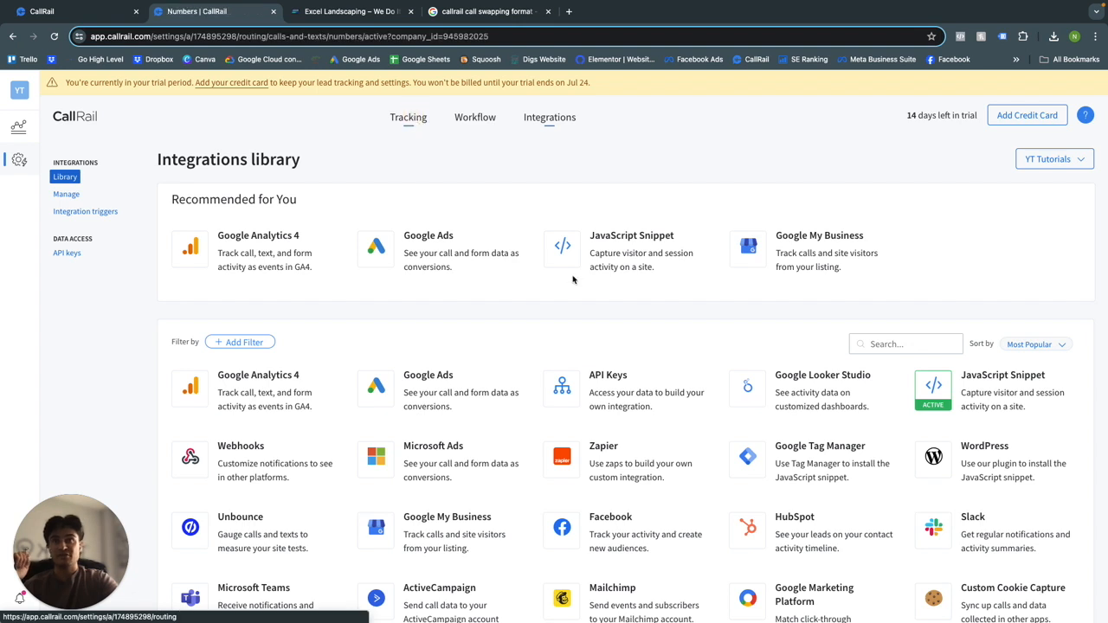
pyautogui.click(1067, 283)
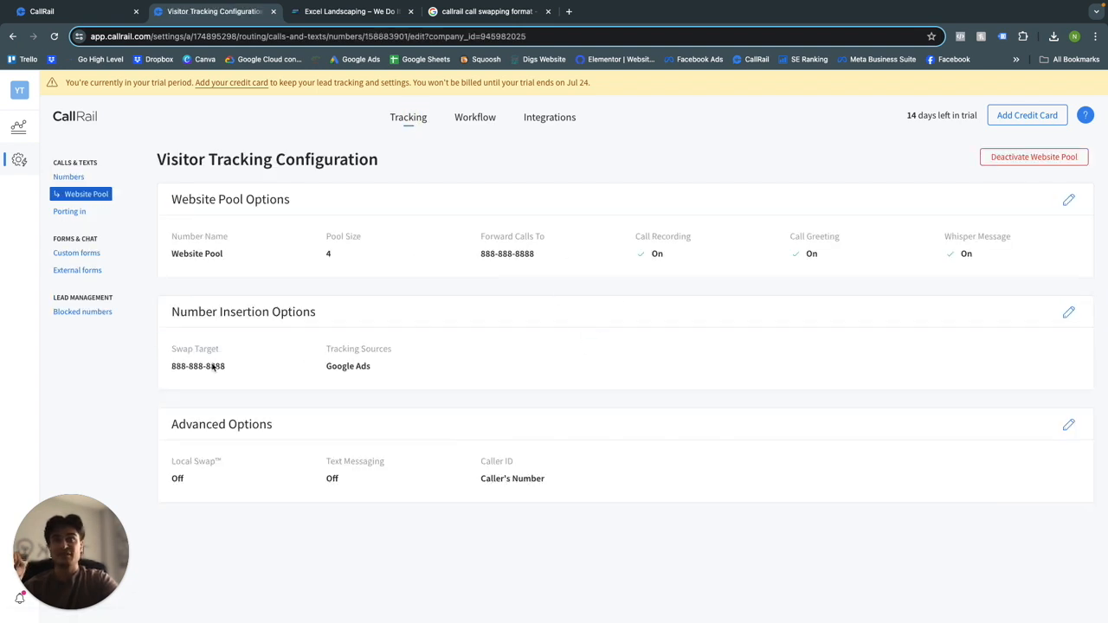
pyautogui.click(1065, 315)
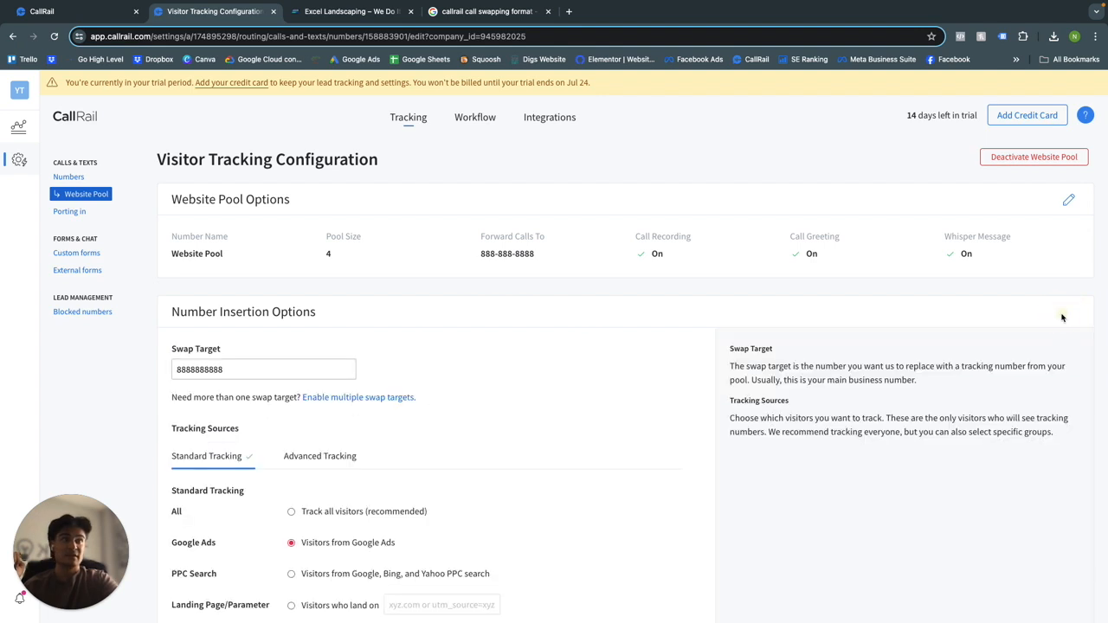
pyautogui.scroll(-2, 390, 355)
pyautogui.click(244, 307)
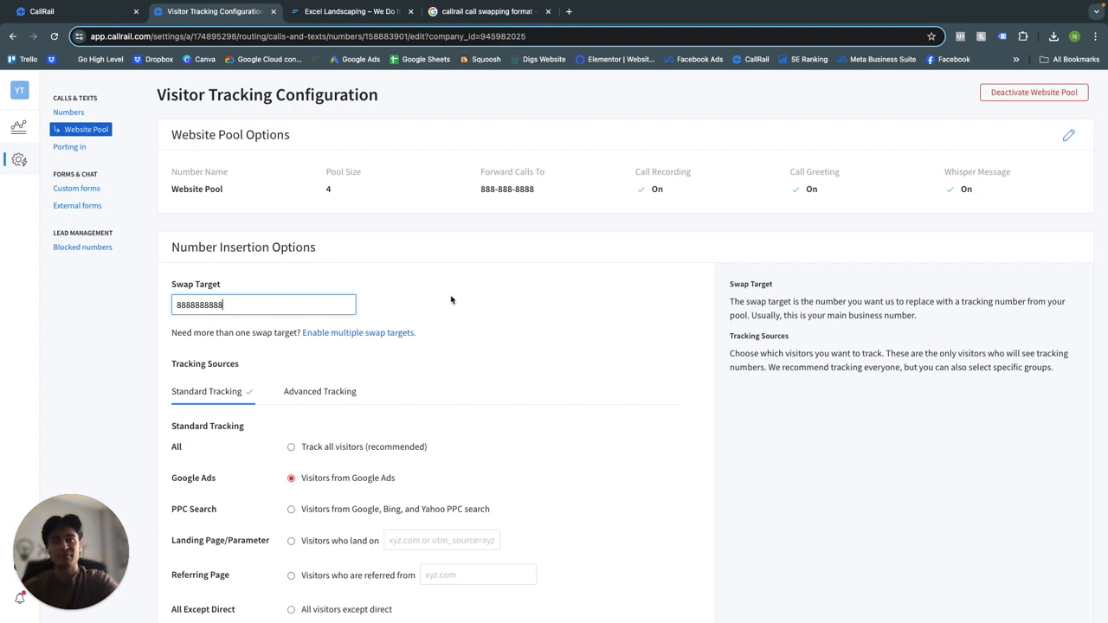
pyautogui.scroll(2, 753, 191)
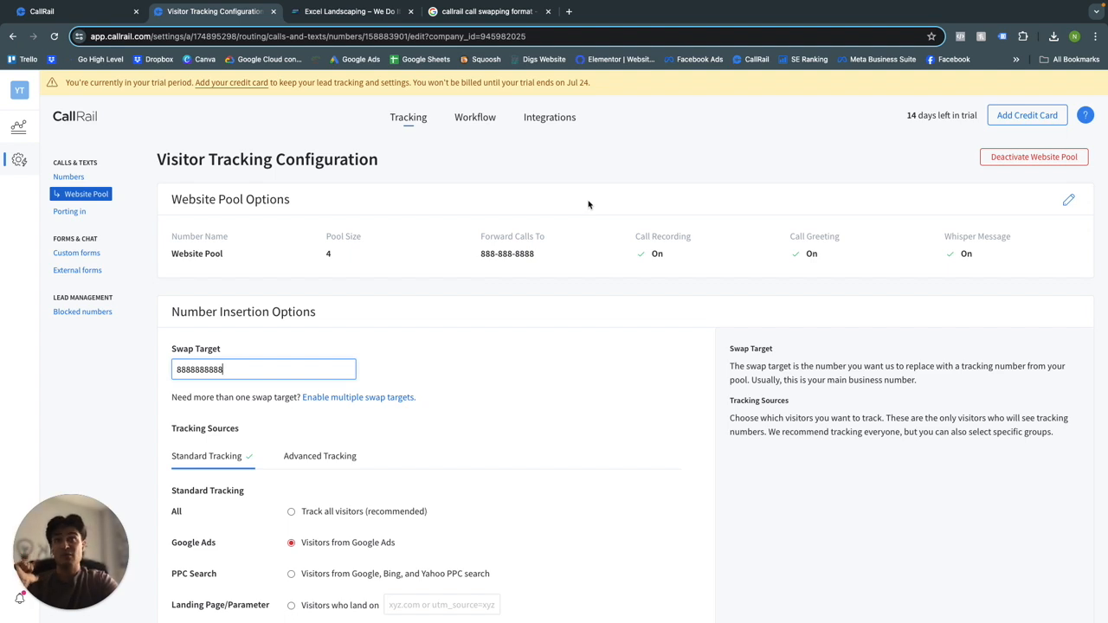
# Step: Launch Safari and copy the Excel Landscaping homepage address from the Chrome window
pyautogui.click(364, 12)
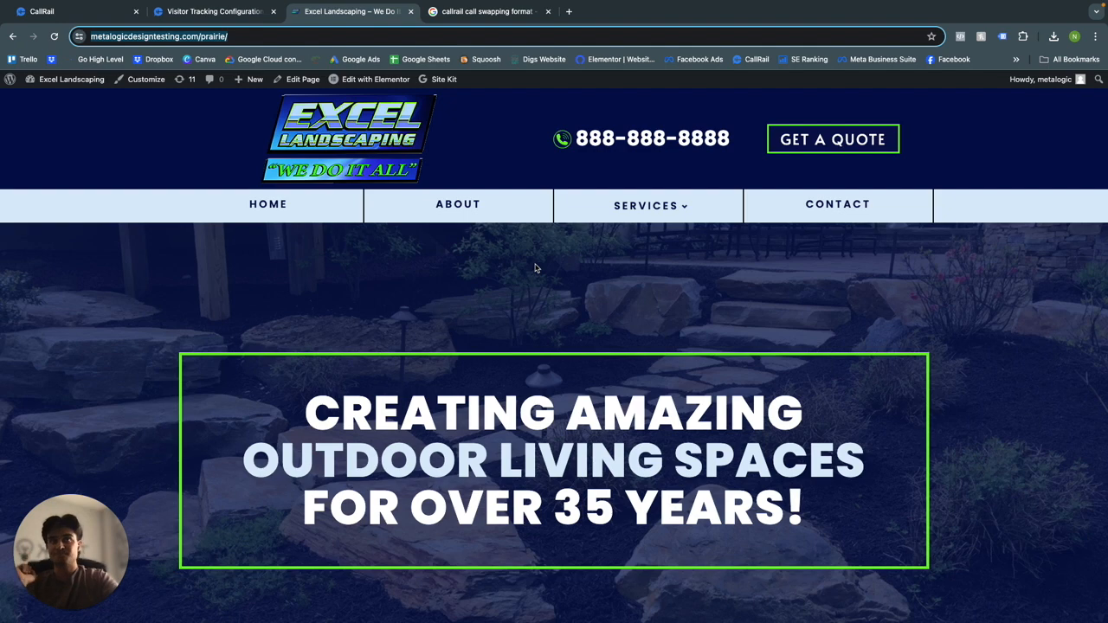
pyautogui.hotkey('ctrl', 'Left')
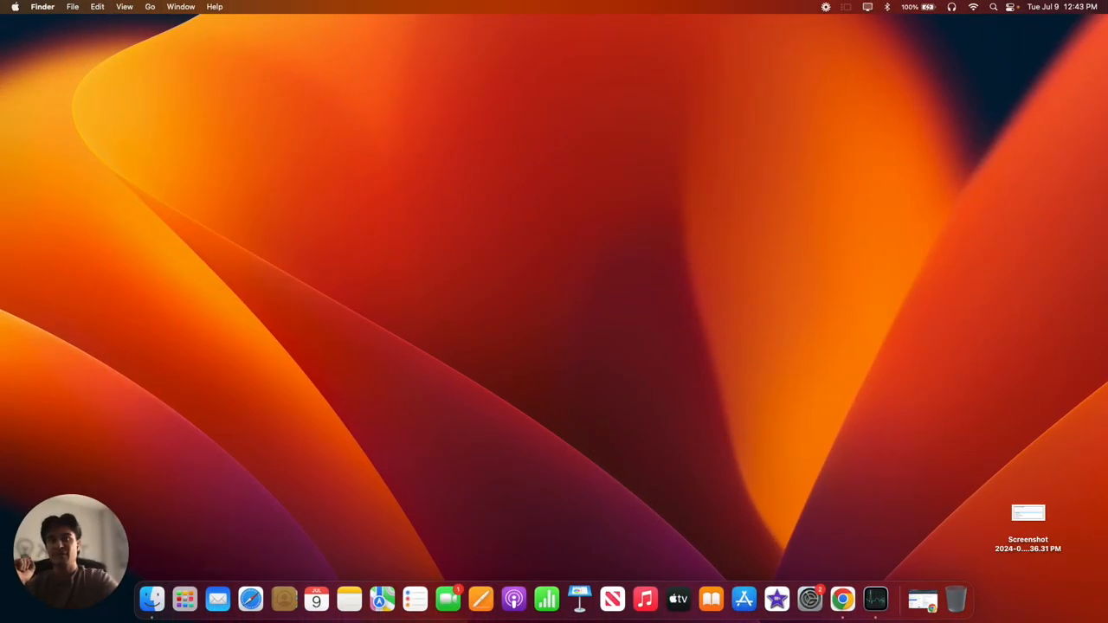
pyautogui.click(242, 595)
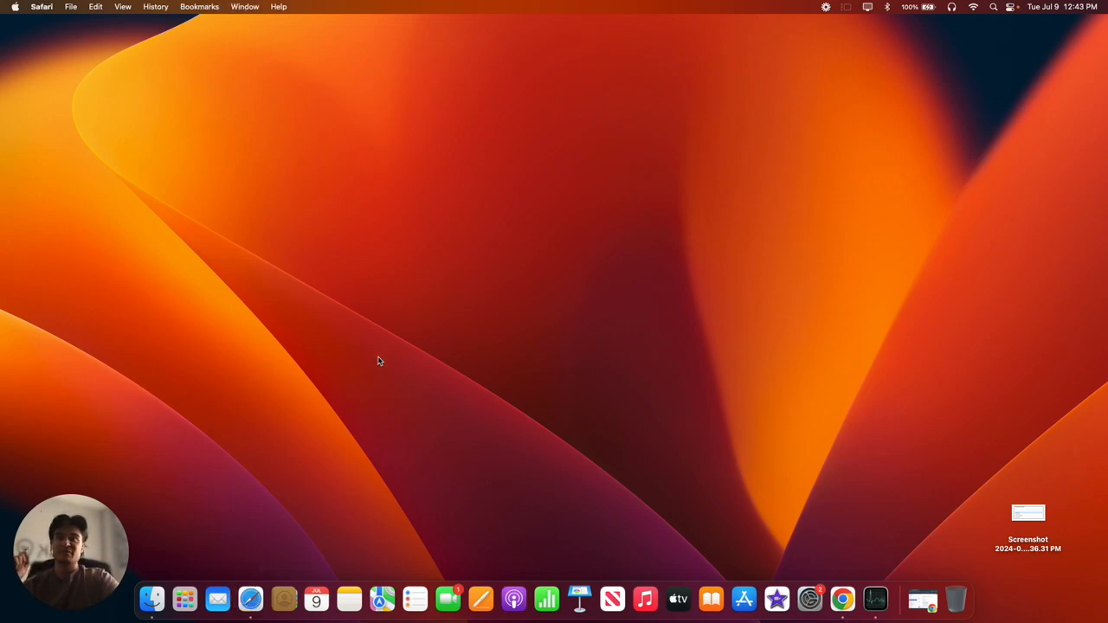
pyautogui.hotkey('ctrl', 'Right')
pyautogui.click(247, 38)
pyautogui.press('super+c')
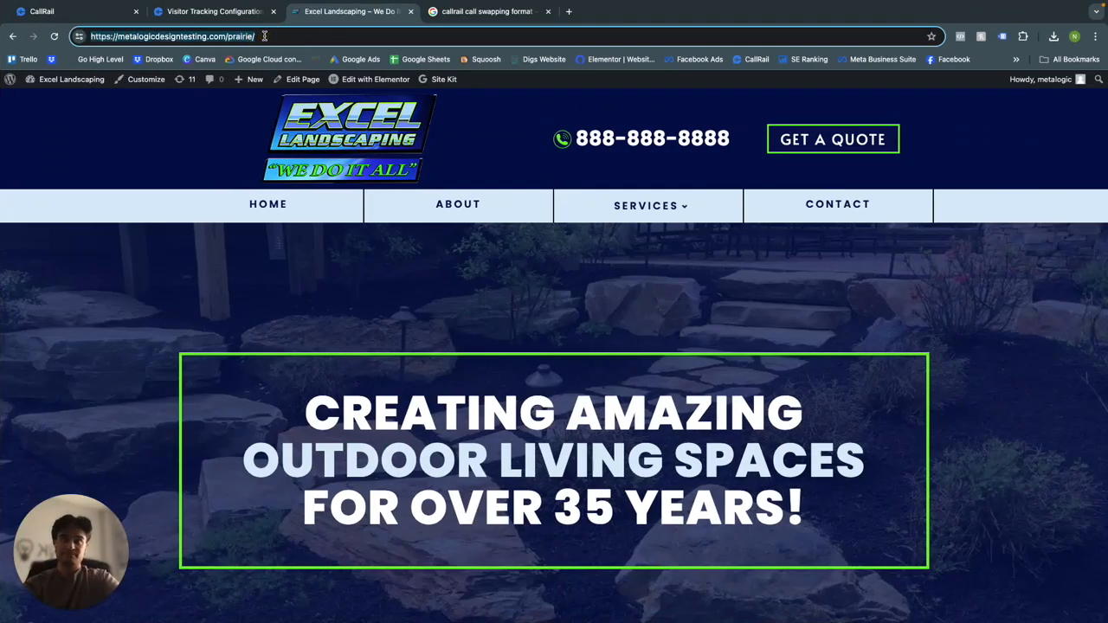
# Step: Load the copied homepage address in Safari with ?gclid=test appended to simulate a Google Ads visit
pyautogui.hotkey('ctrl', 'Left')
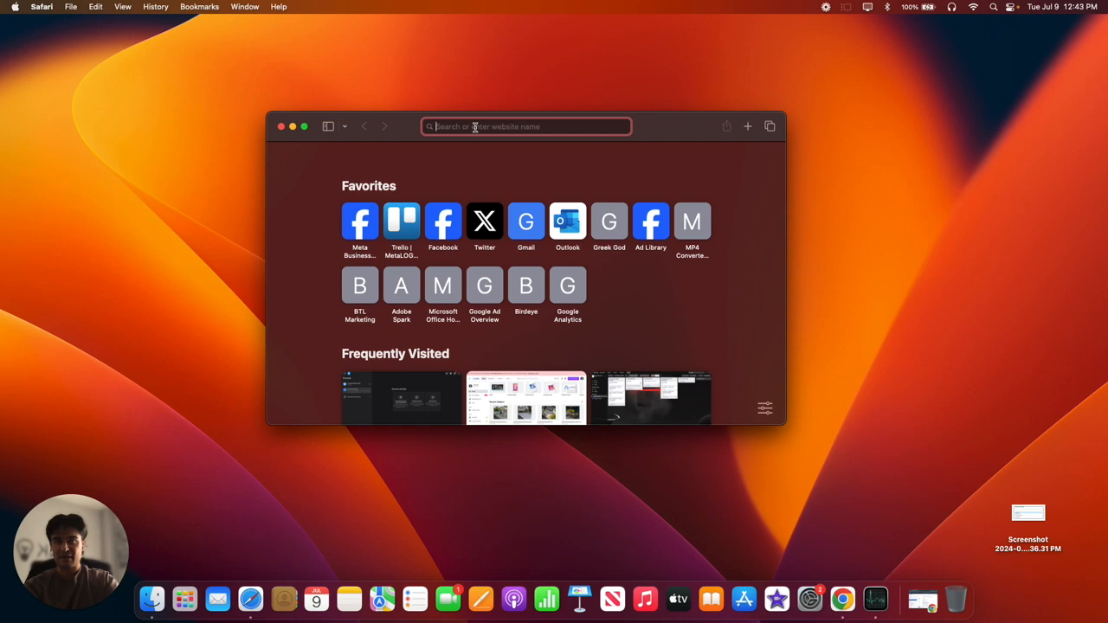
pyautogui.press('super+v')
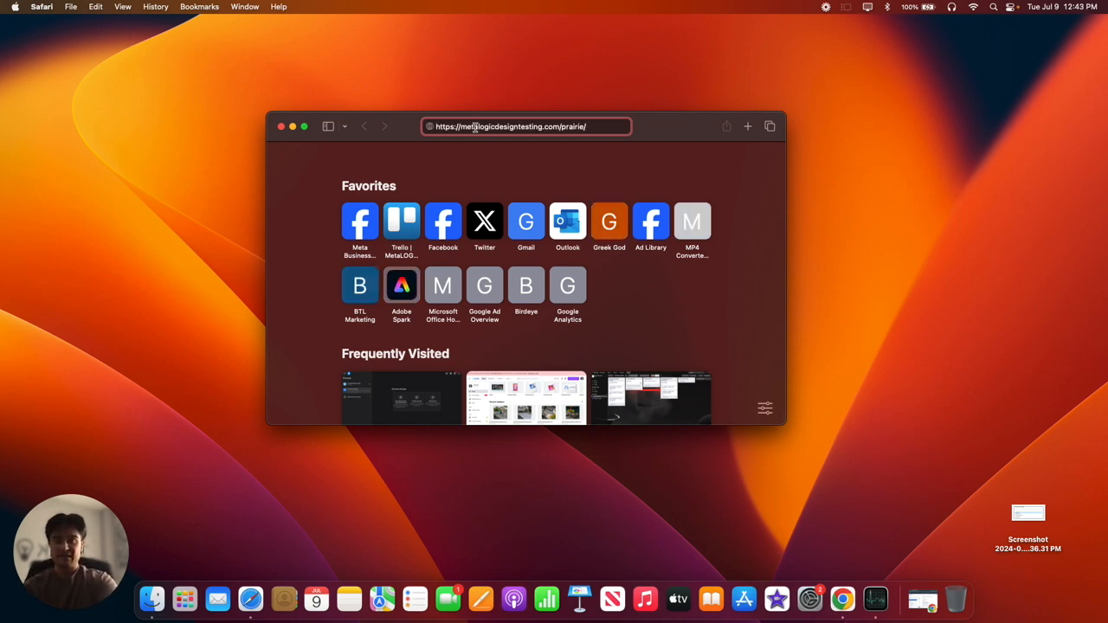
pyautogui.write('?gclid=test')
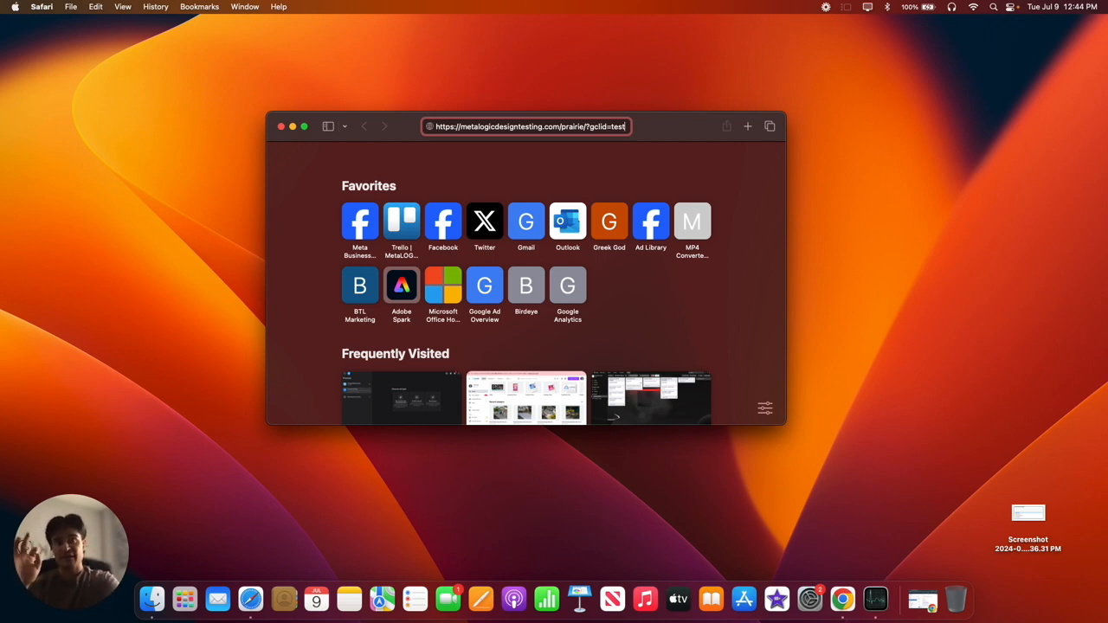
pyautogui.press('Return')
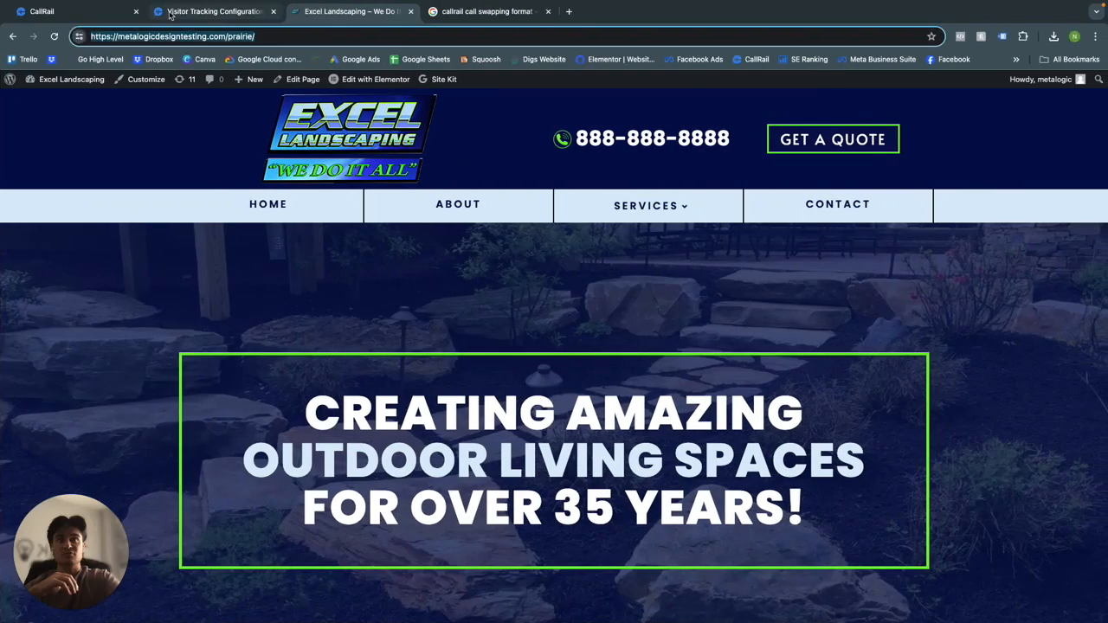
# Step: Compare the website pool's number assignments in CallRail with the phone number shown on the homepage in Safari
pyautogui.click(184, 13)
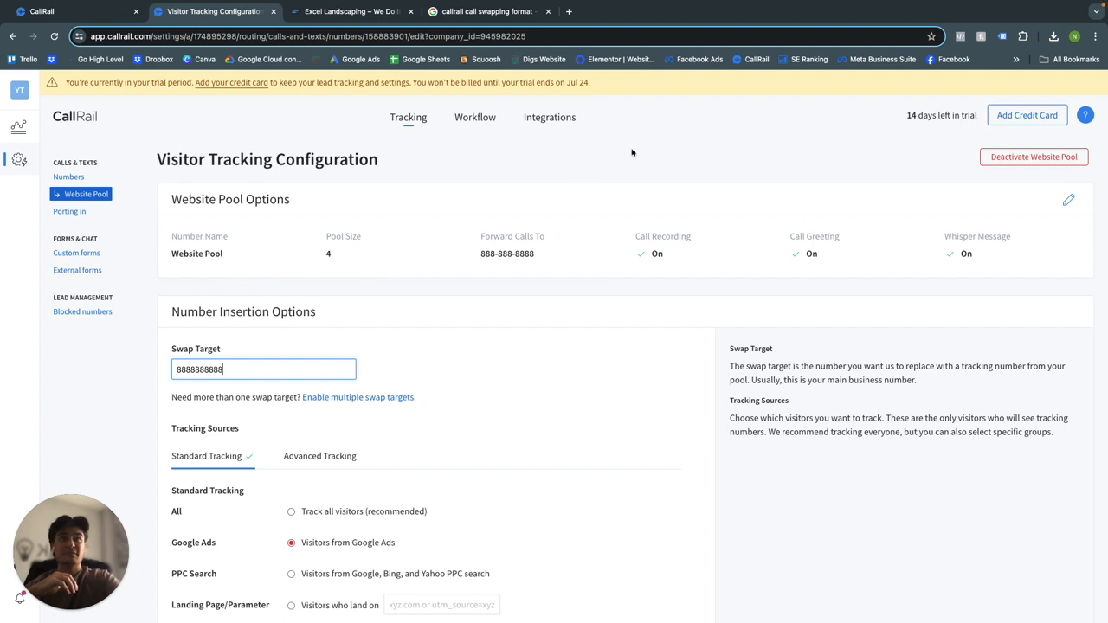
pyautogui.click(402, 117)
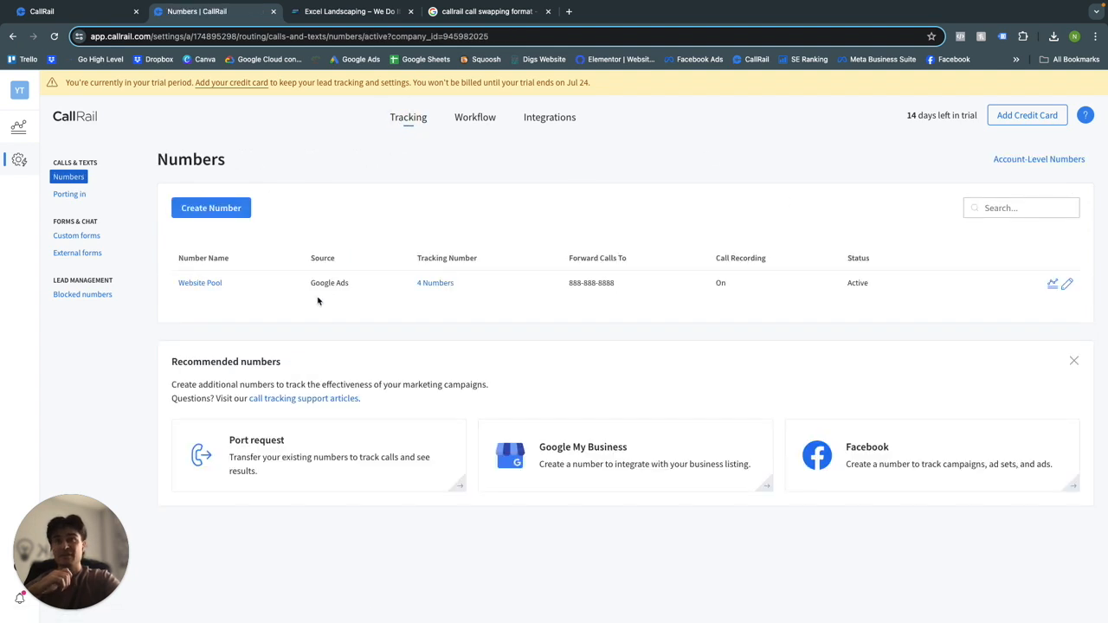
pyautogui.click(208, 288)
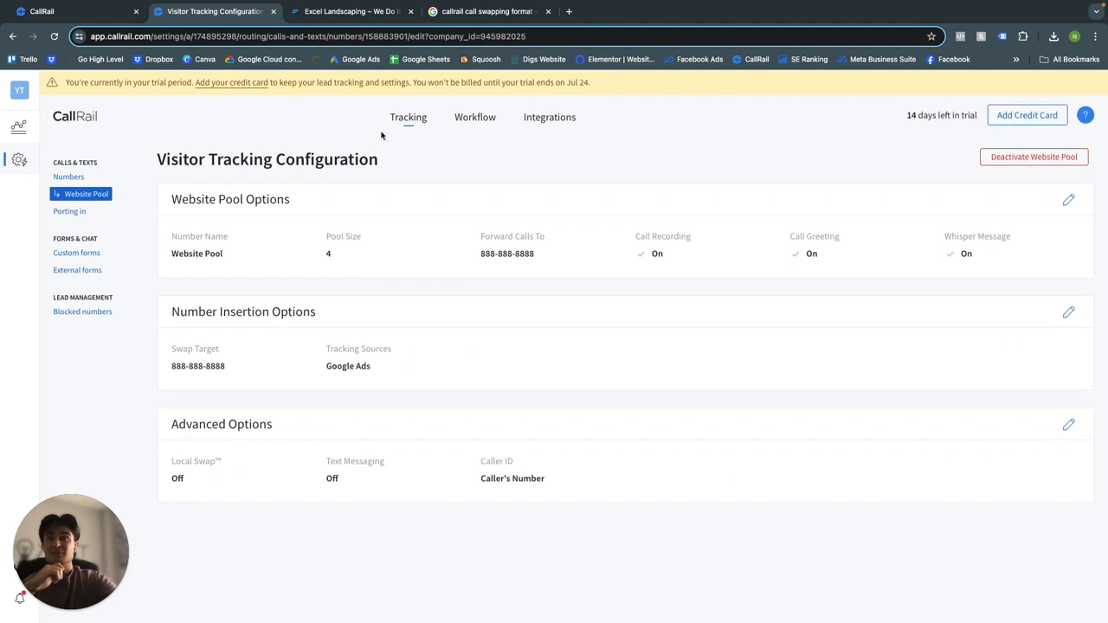
pyautogui.click(408, 113)
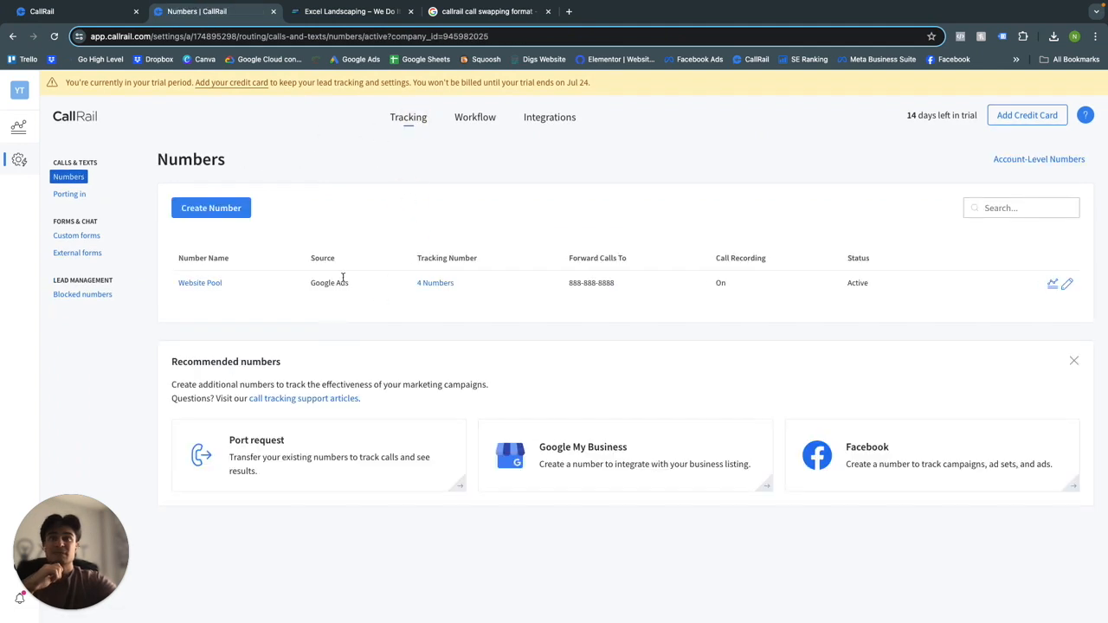
pyautogui.click(429, 284)
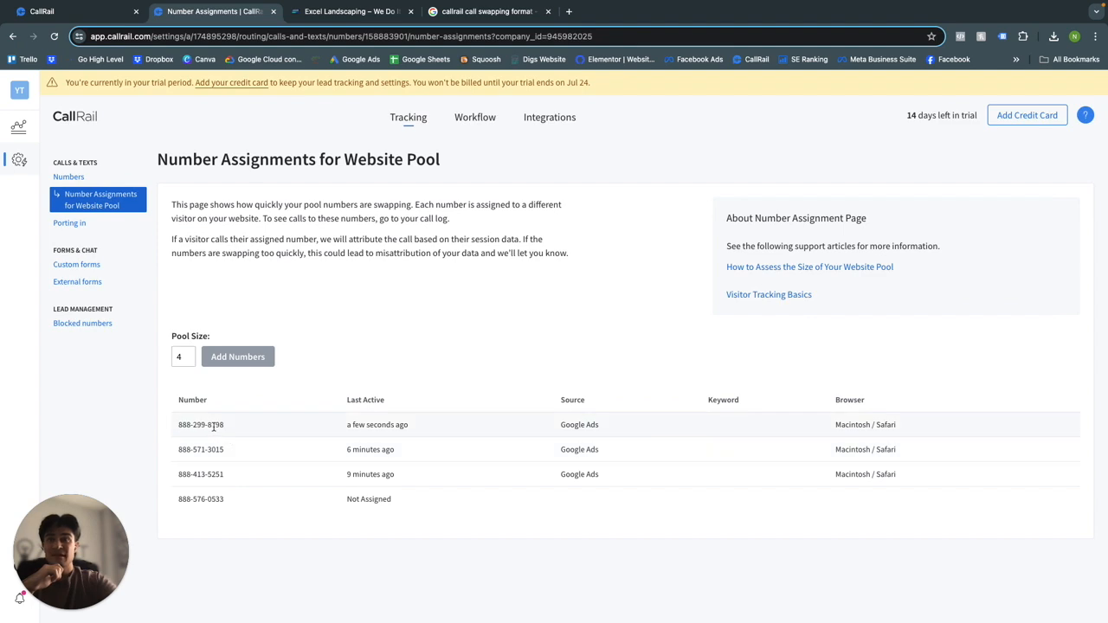
pyautogui.hotkey('ctrl', 'Left')
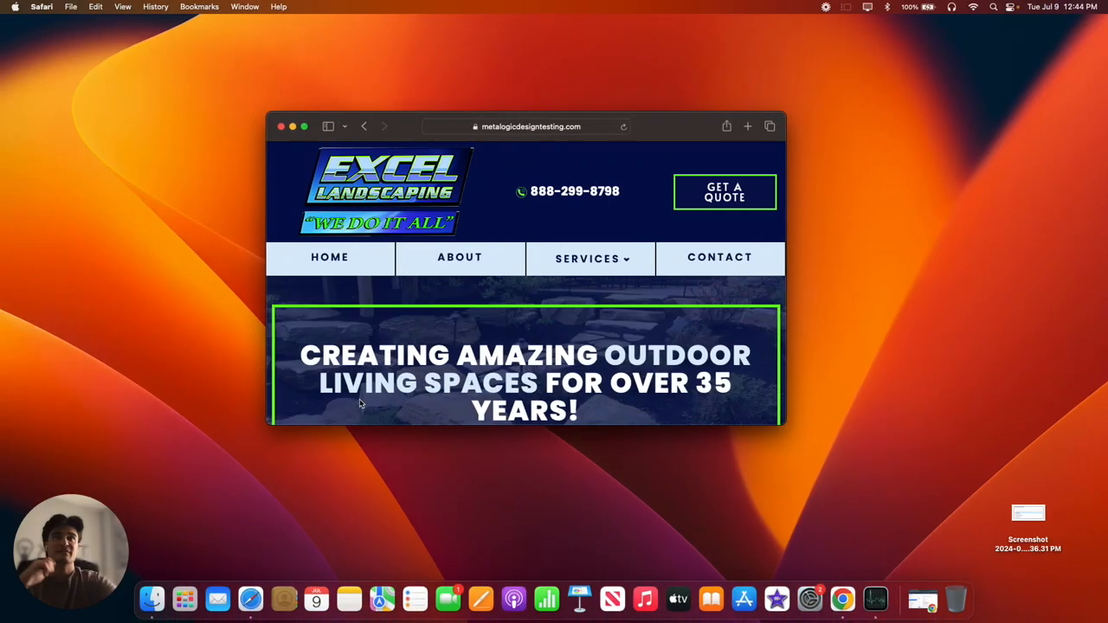
pyautogui.hotkey('ctrl', 'Right')
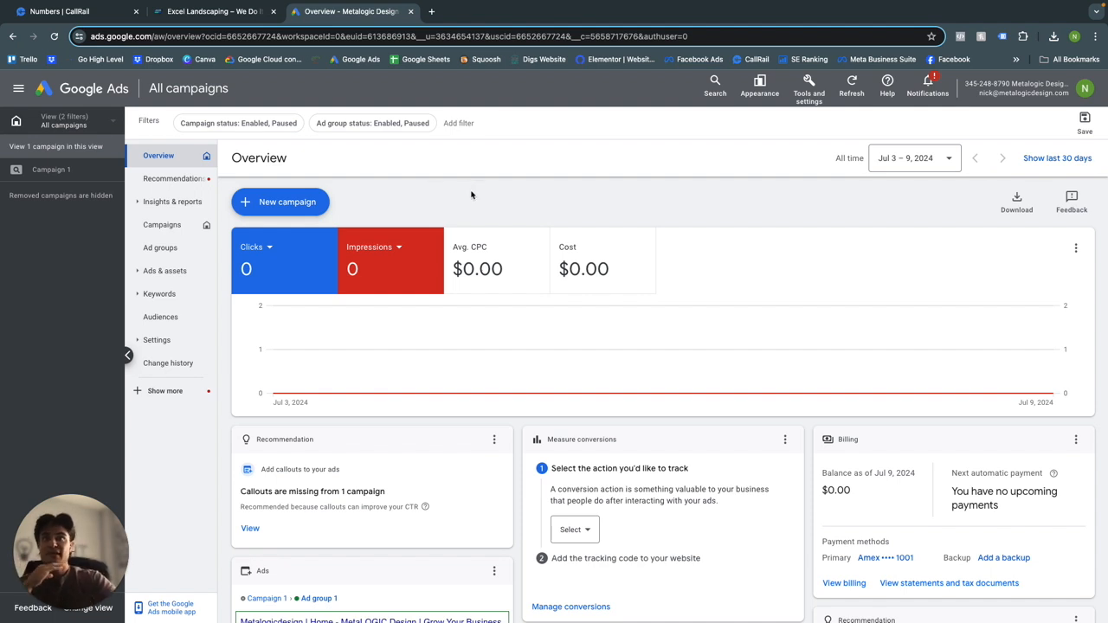
# Step: Check the conversion goals summary in Google Ads, and open the Google Ads integration in CallRail's integrations library
pyautogui.click(809, 102)
pyautogui.click(742, 159)
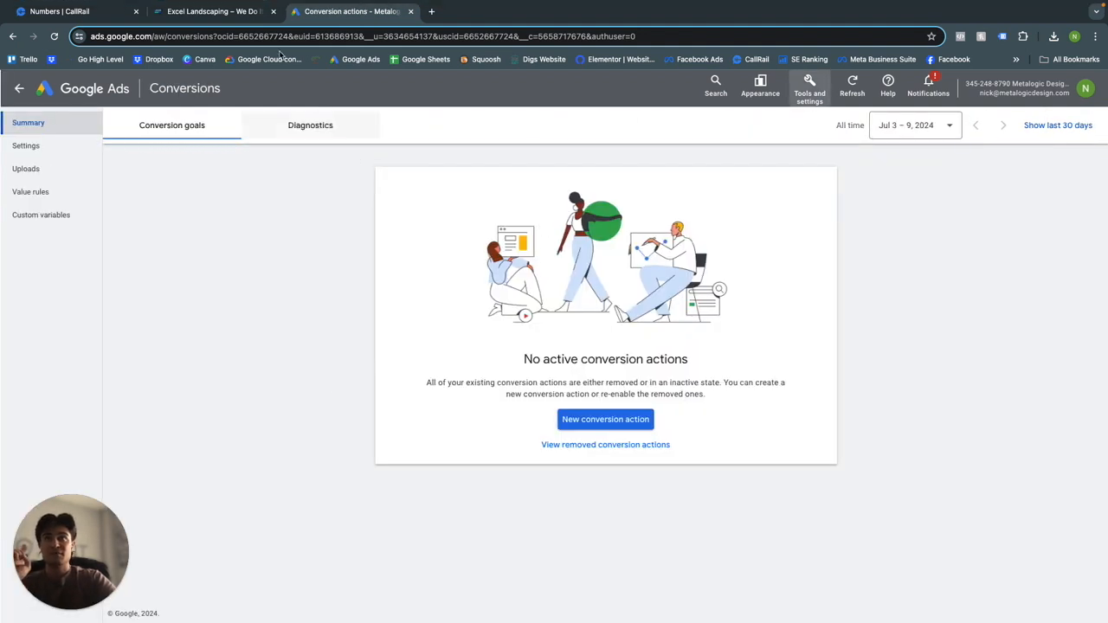
pyautogui.click(91, 18)
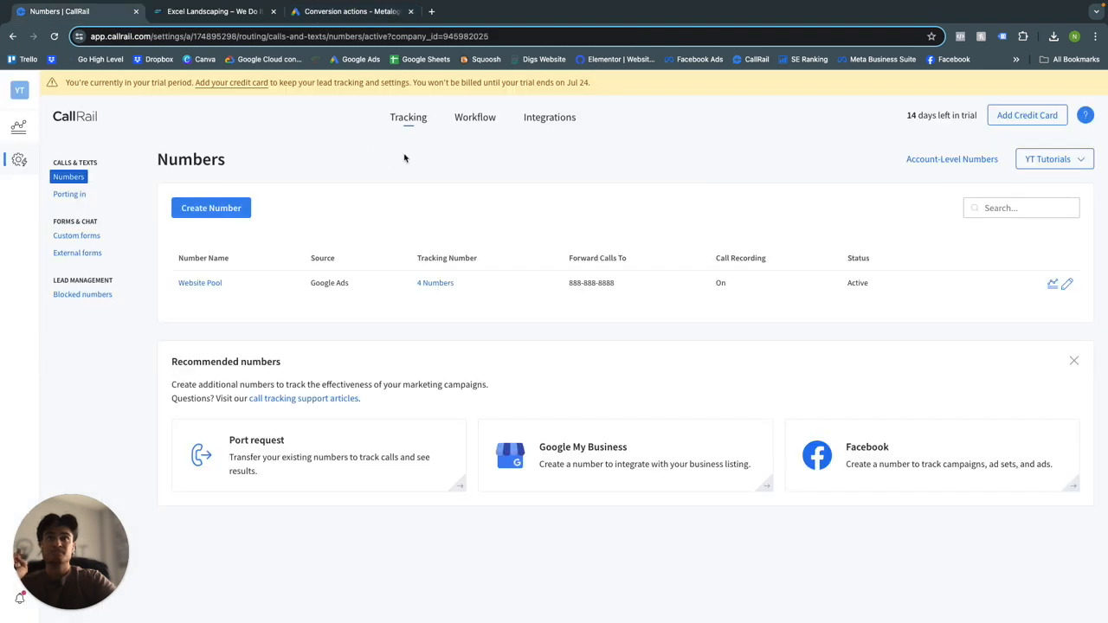
pyautogui.click(539, 127)
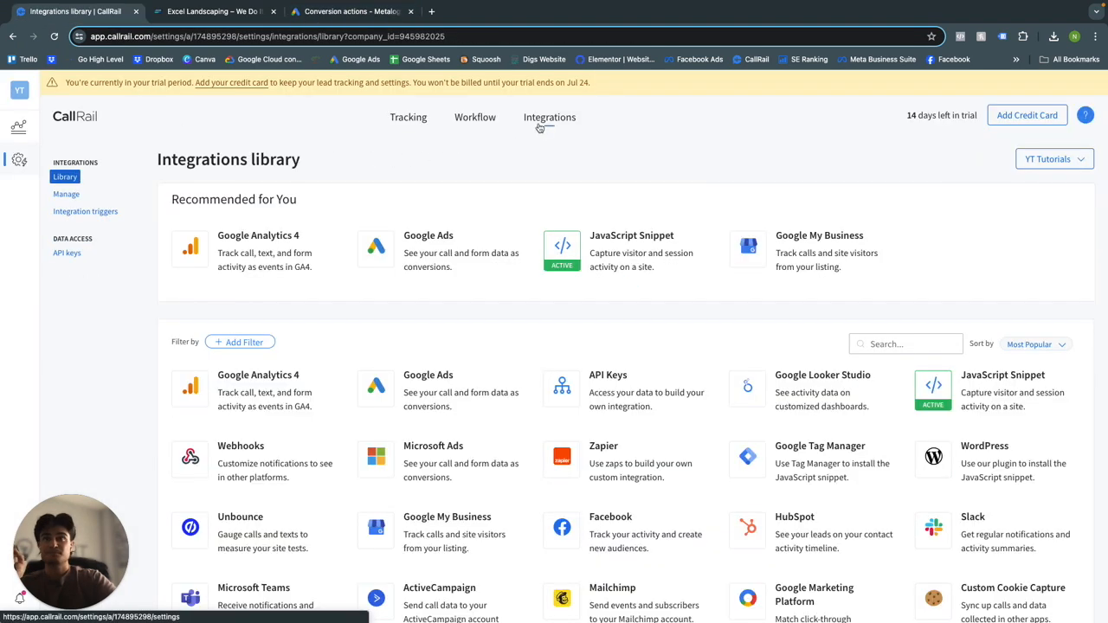
pyautogui.click(427, 249)
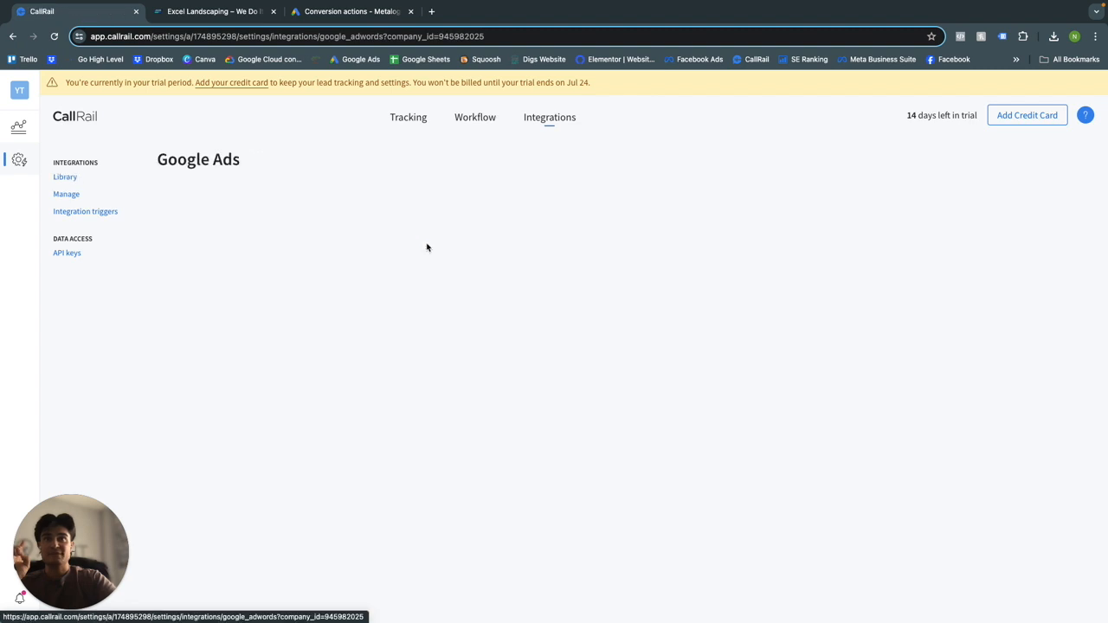
# Step: Start the Google Ads integration and authorize CallRail through the business Google account
pyautogui.scroll(-2, 340, 322)
pyautogui.click(246, 469)
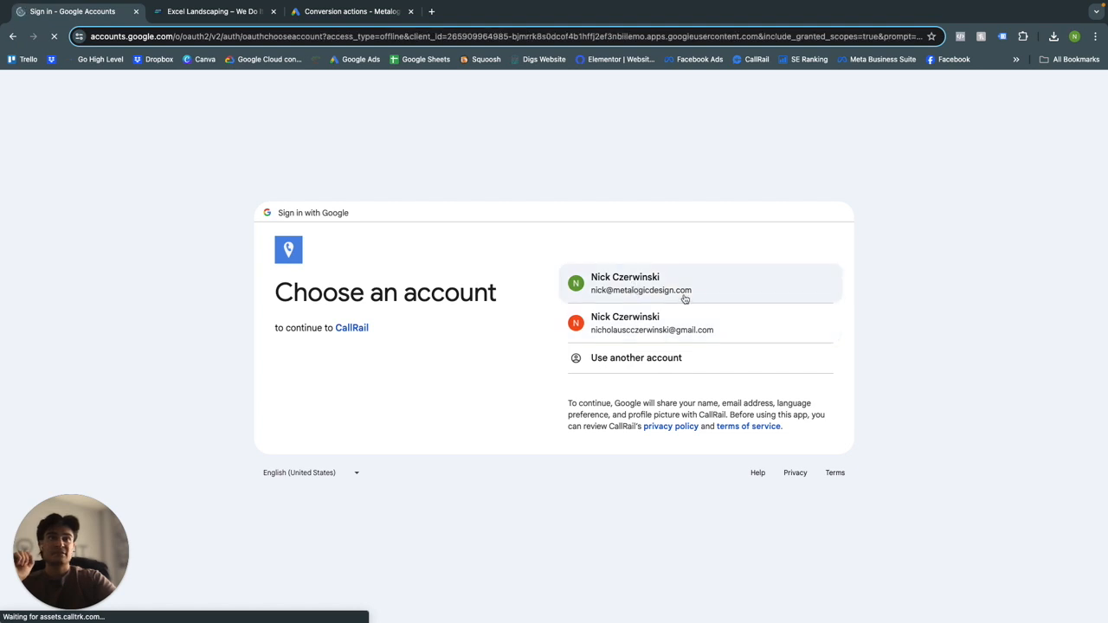
pyautogui.click(626, 292)
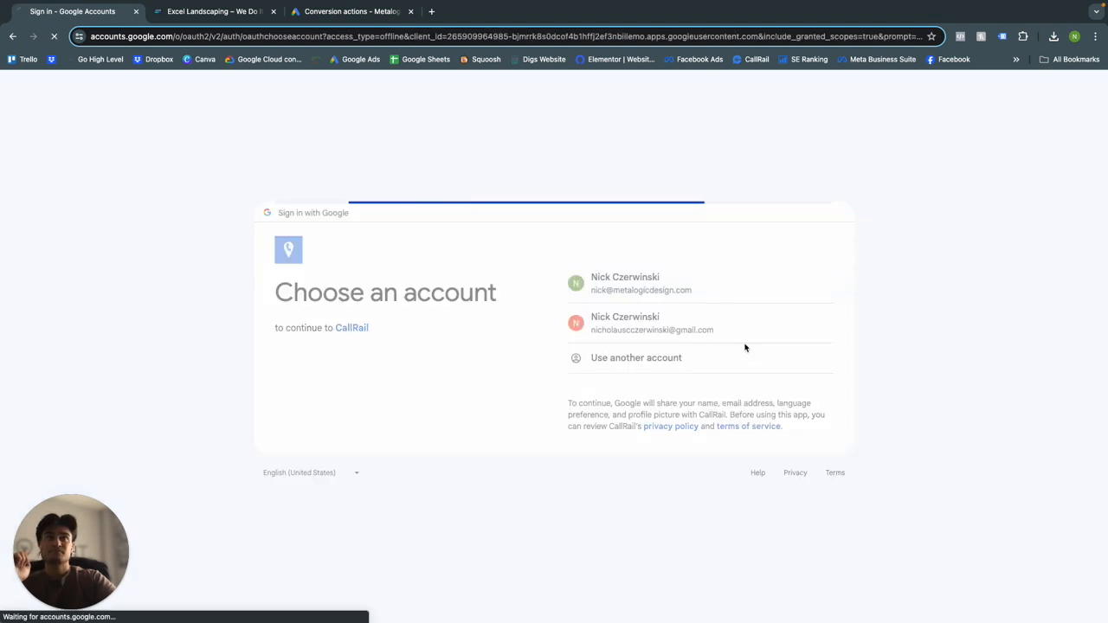
pyautogui.click(671, 411)
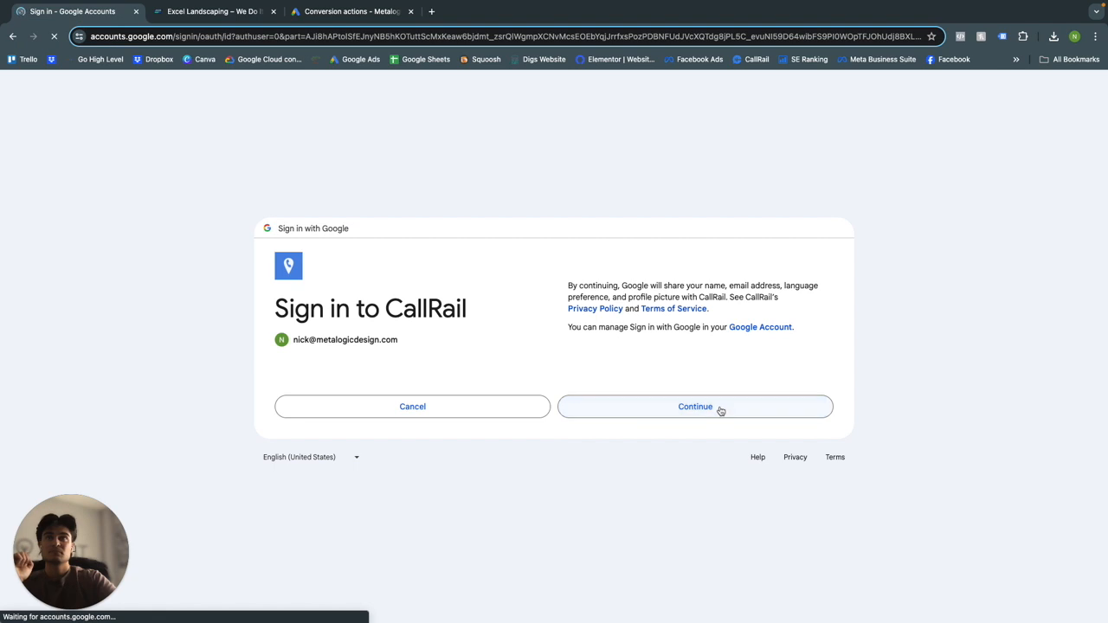
pyautogui.click(710, 452)
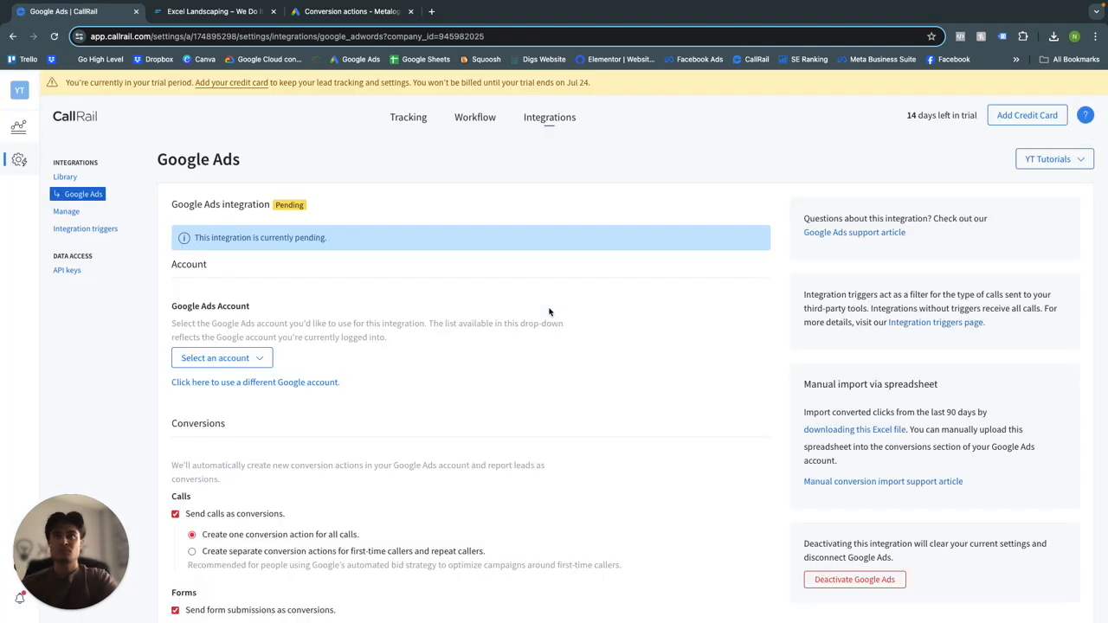
# Step: Select Metalogic Design Testing (Excel) as the Google Ads account for the integration
pyautogui.scroll(-1, 316, 333)
pyautogui.scroll(-1, 316, 333)
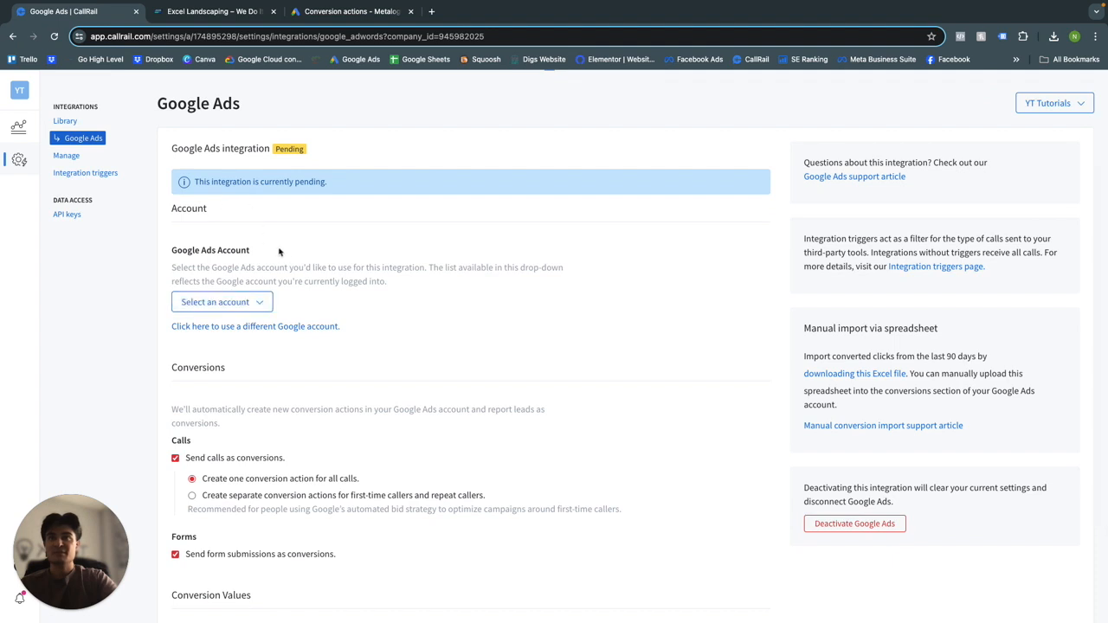
pyautogui.click(250, 302)
pyautogui.scroll(-10, 260, 402)
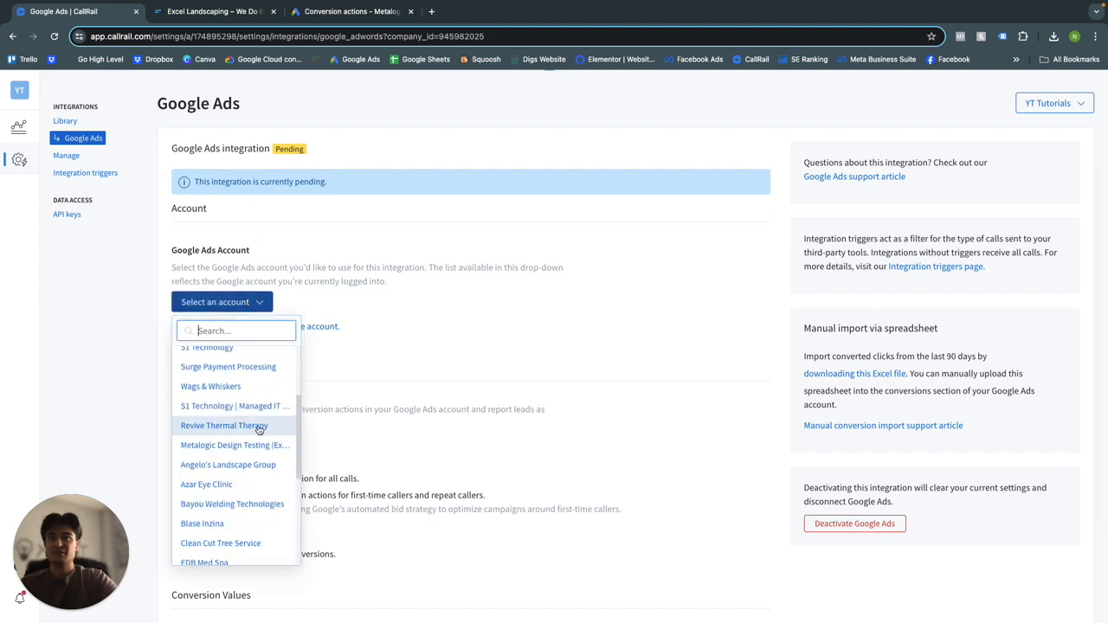
pyautogui.scroll(3, 258, 430)
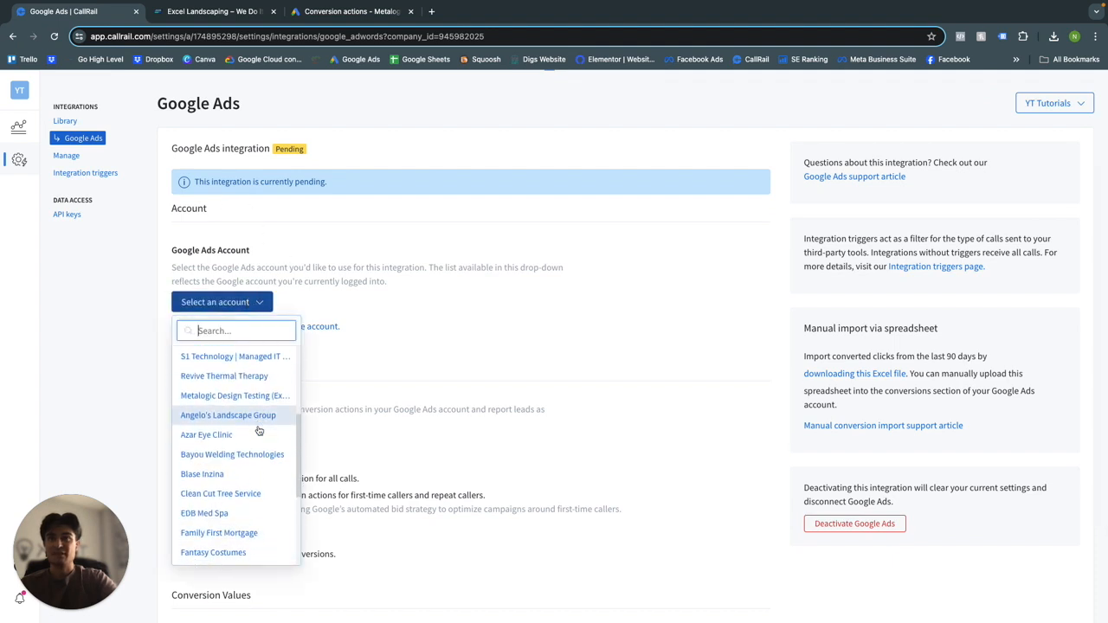
pyautogui.click(249, 394)
# Step: Set separate conversion actions for first-time and repeat callers, exclude form submissions, and activate the integration
pyautogui.scroll(-3, 288, 388)
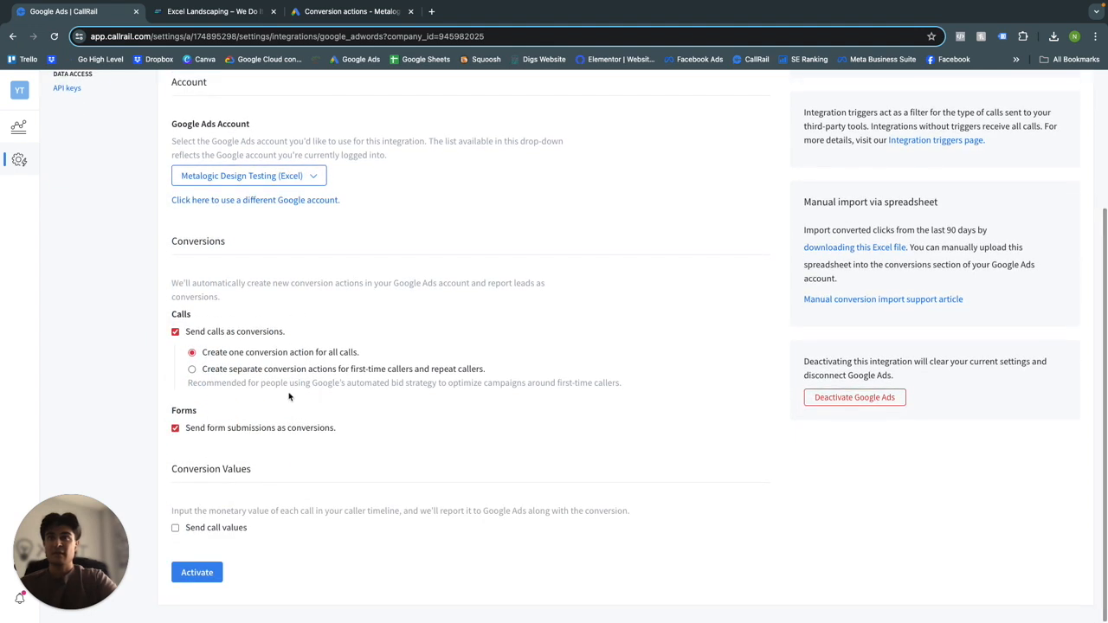
pyautogui.click(193, 370)
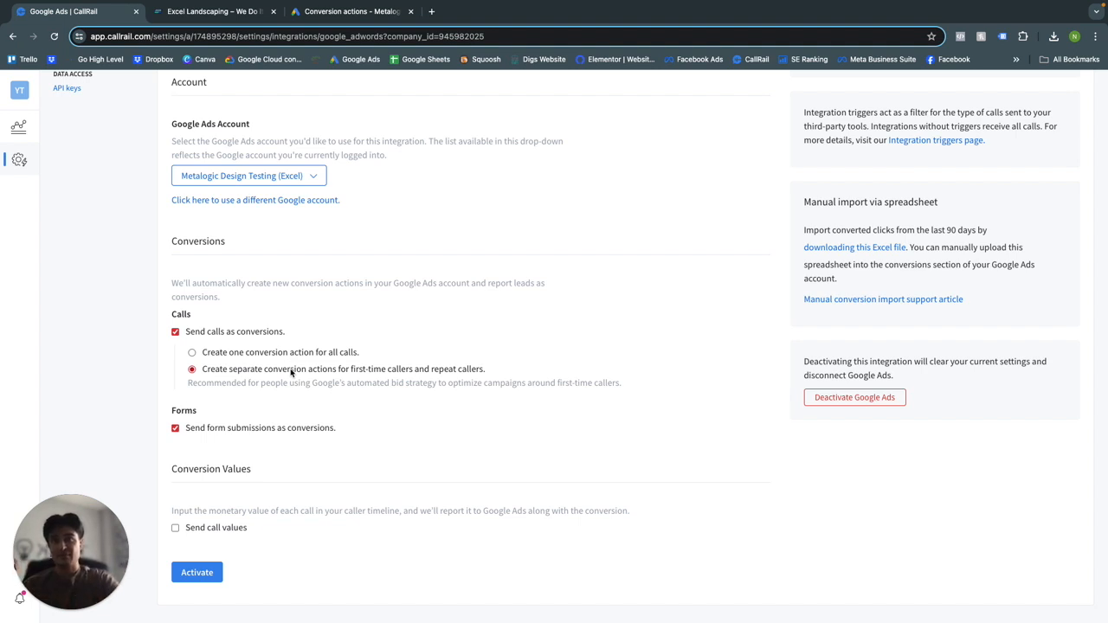
pyautogui.click(176, 428)
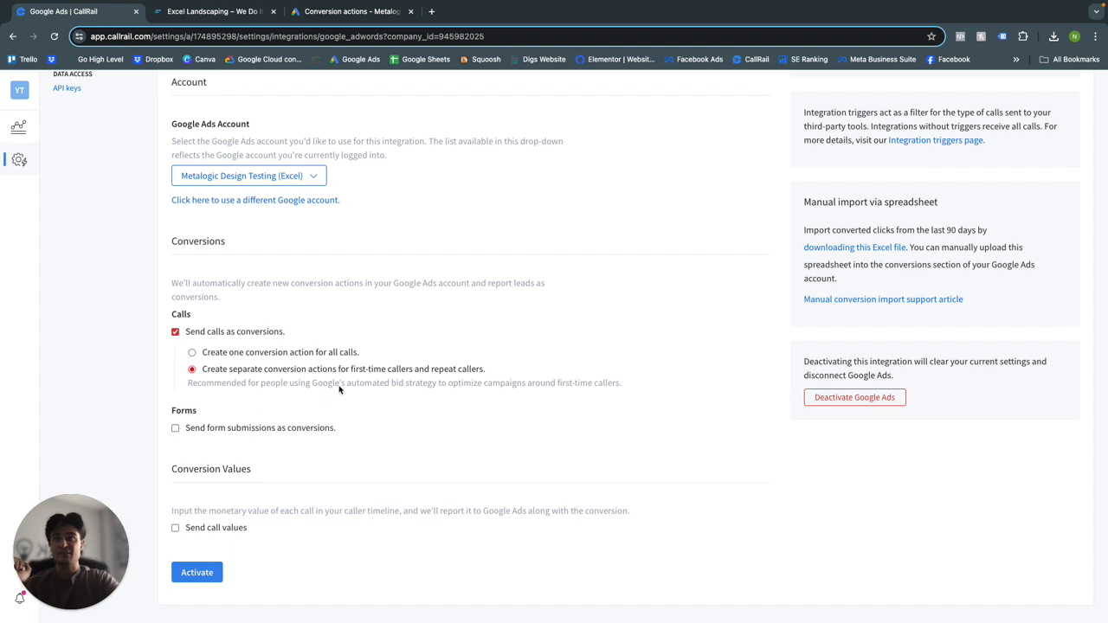
pyautogui.click(205, 568)
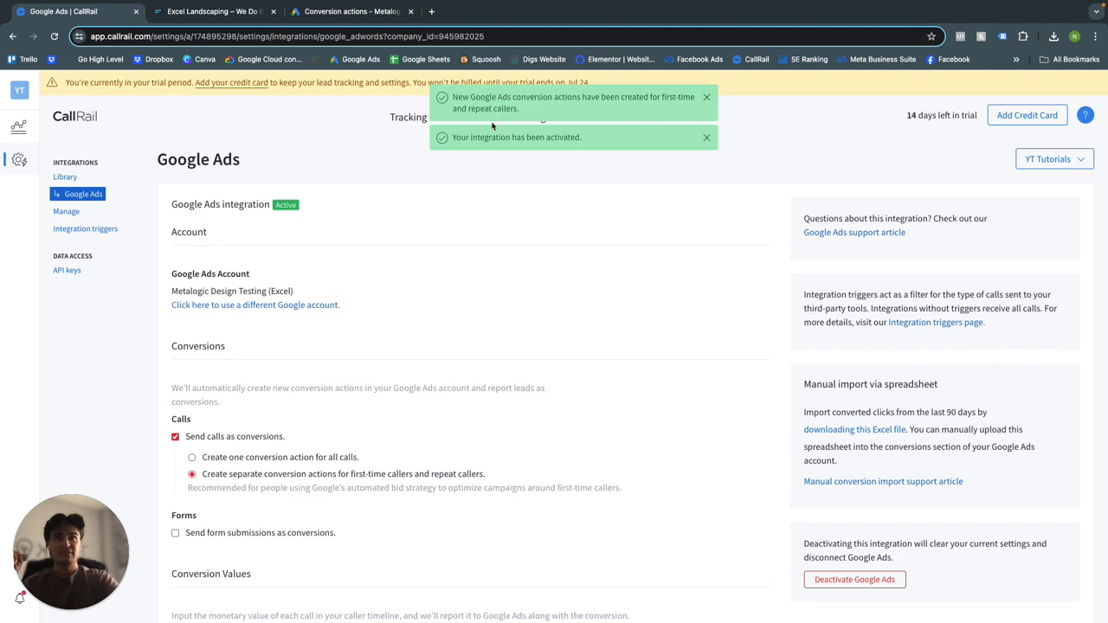
# Step: Reload the conversions summary in Google Ads and remove the Repeat Phone Call conversion action
pyautogui.click(346, 14)
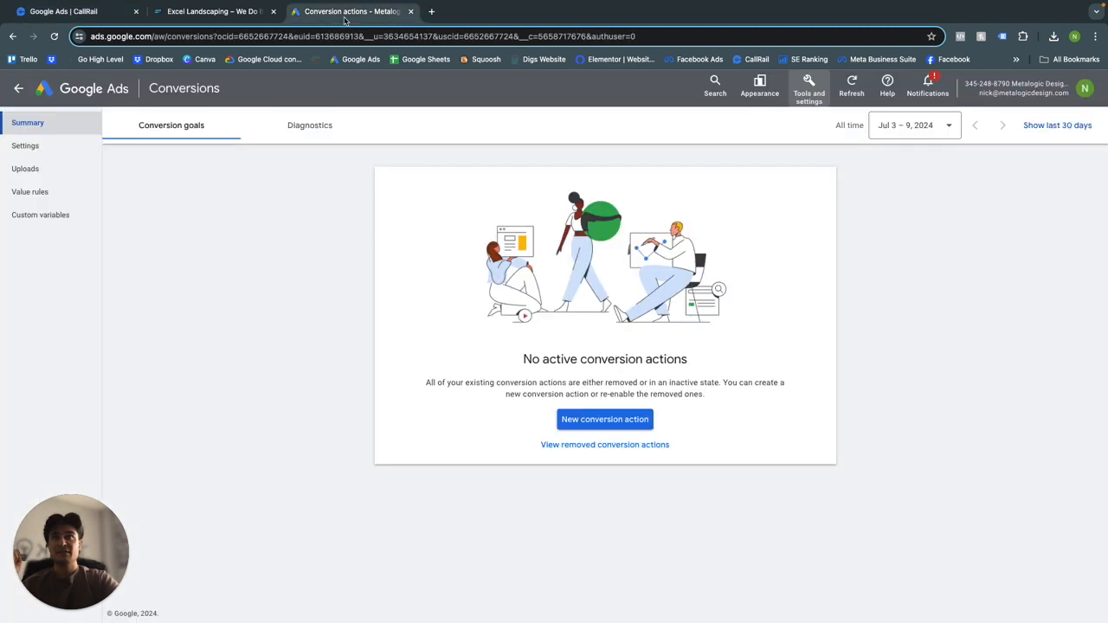
pyautogui.click(55, 38)
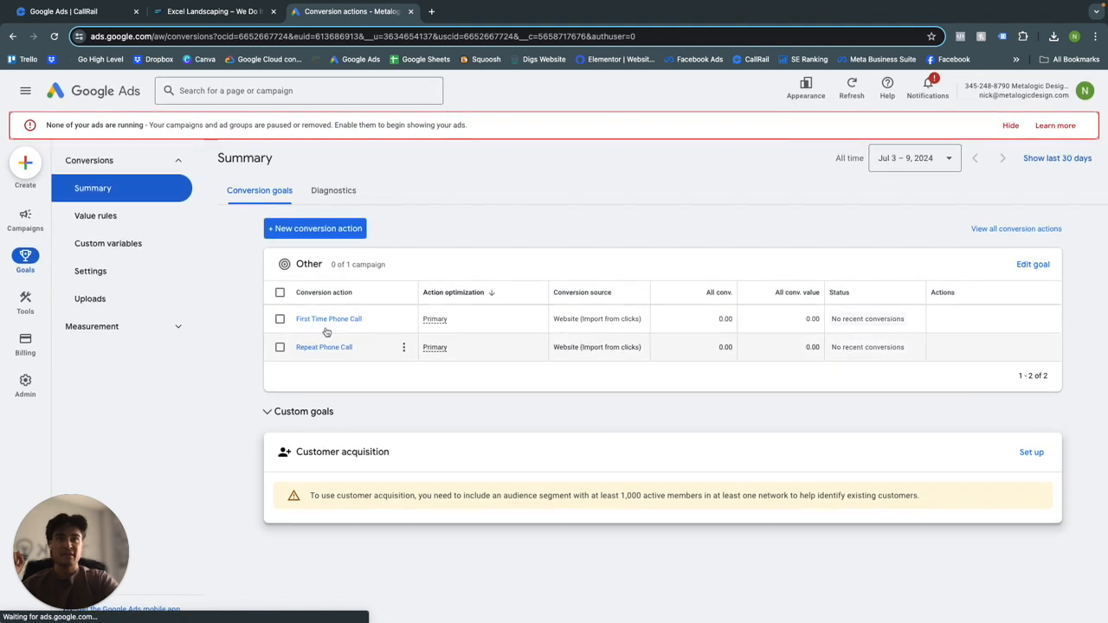
pyautogui.click(280, 348)
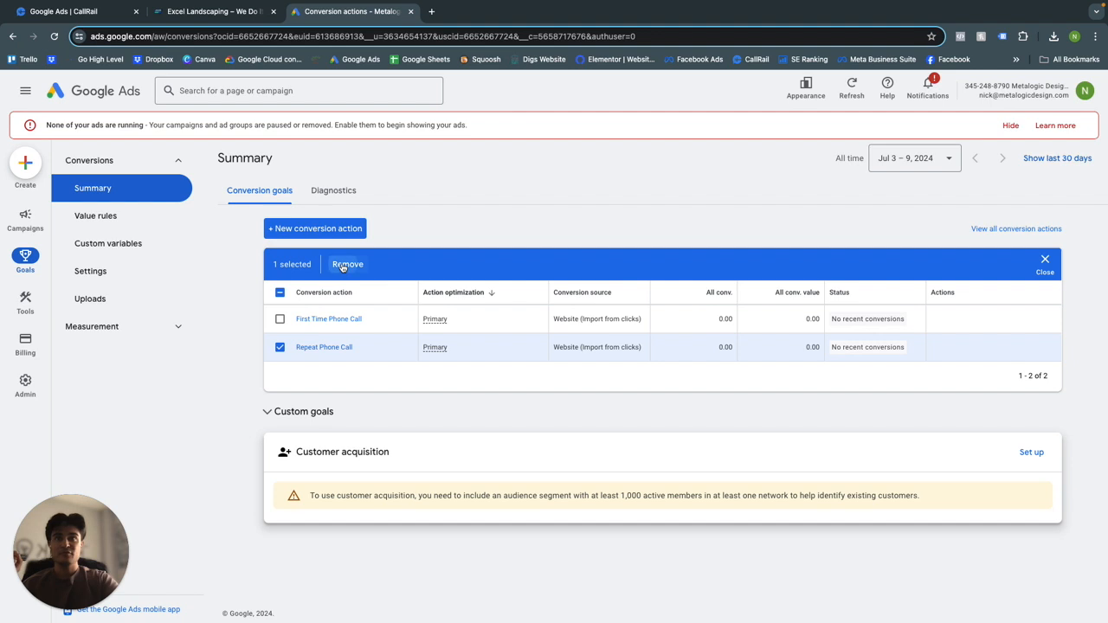
pyautogui.click(346, 265)
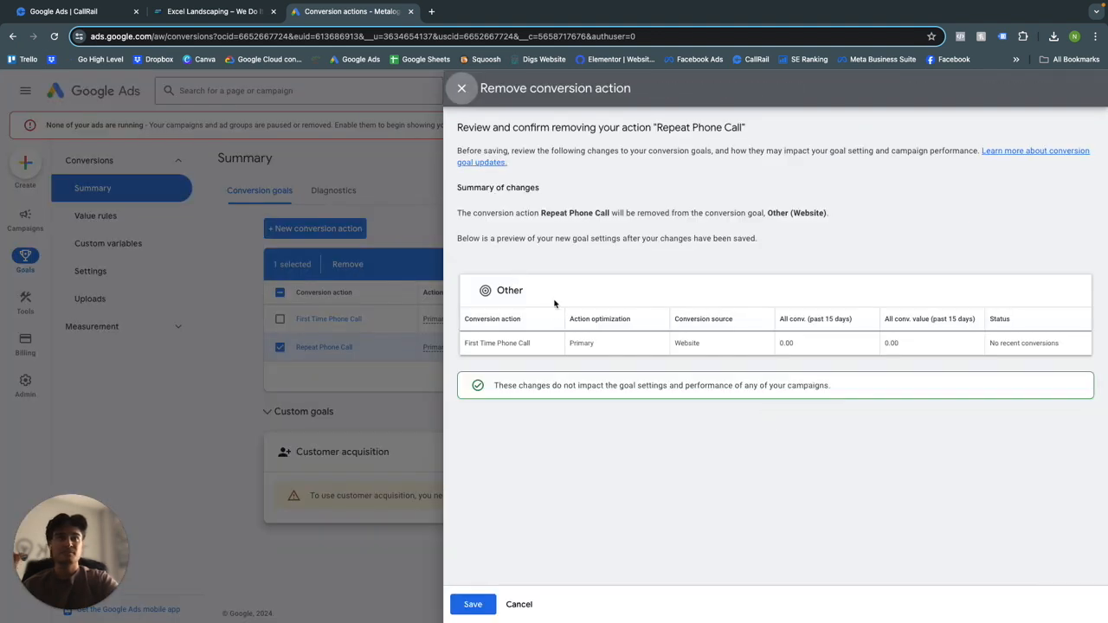
pyautogui.click(472, 604)
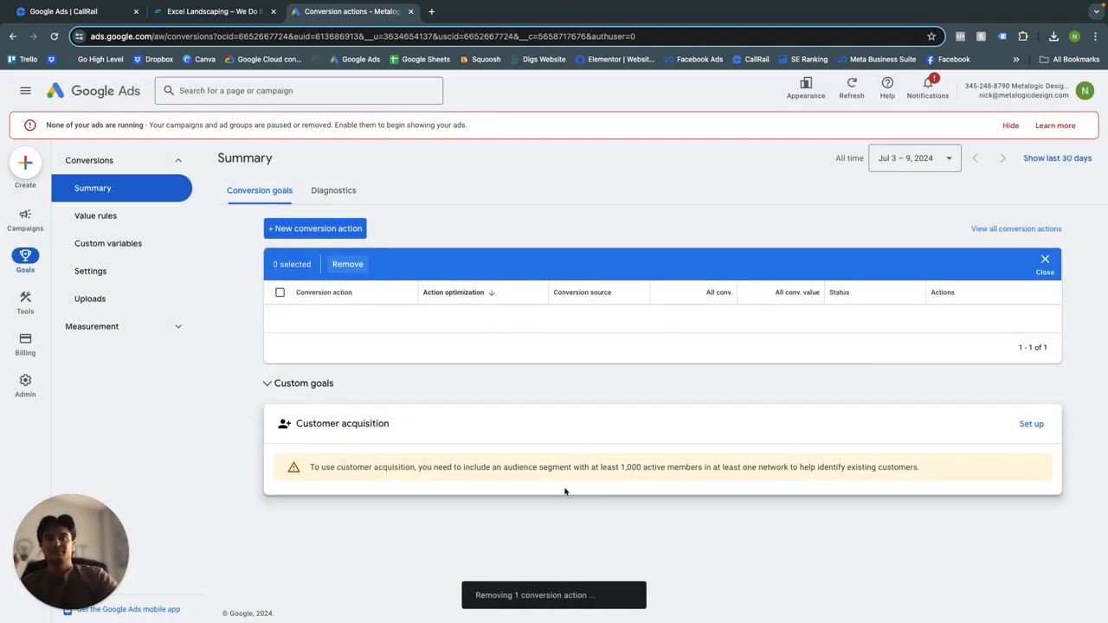